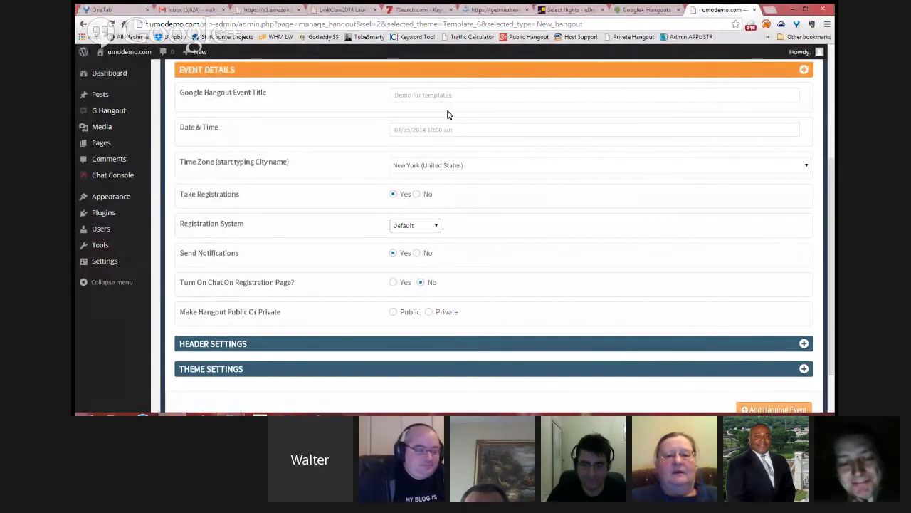
left_click(435, 132)
left_click(572, 163)
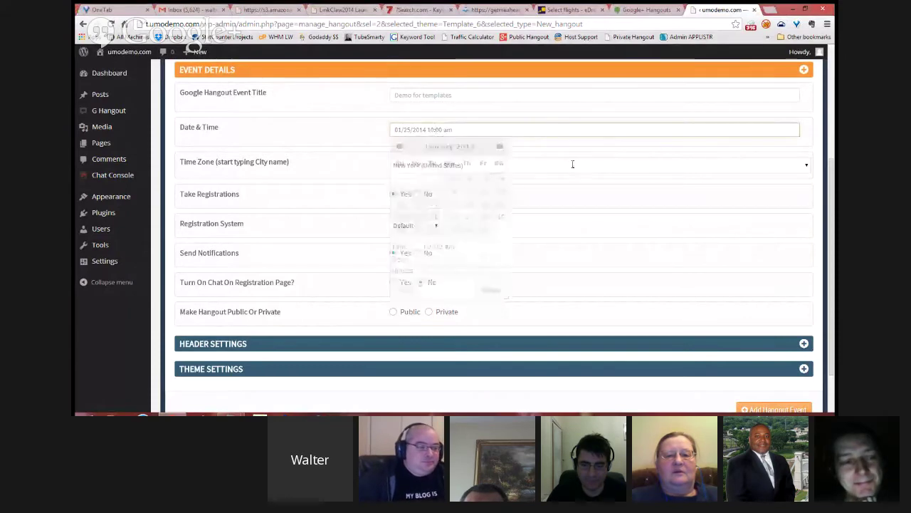
left_click(348, 178)
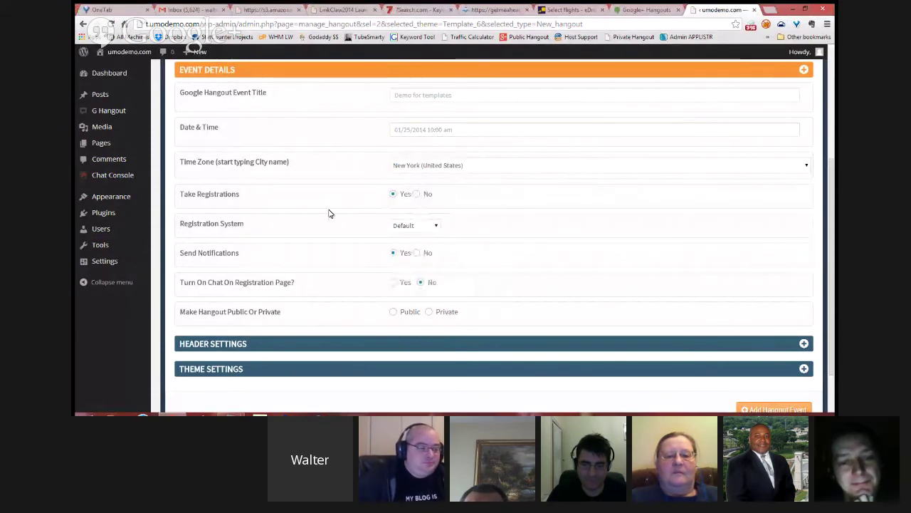
left_click(439, 228)
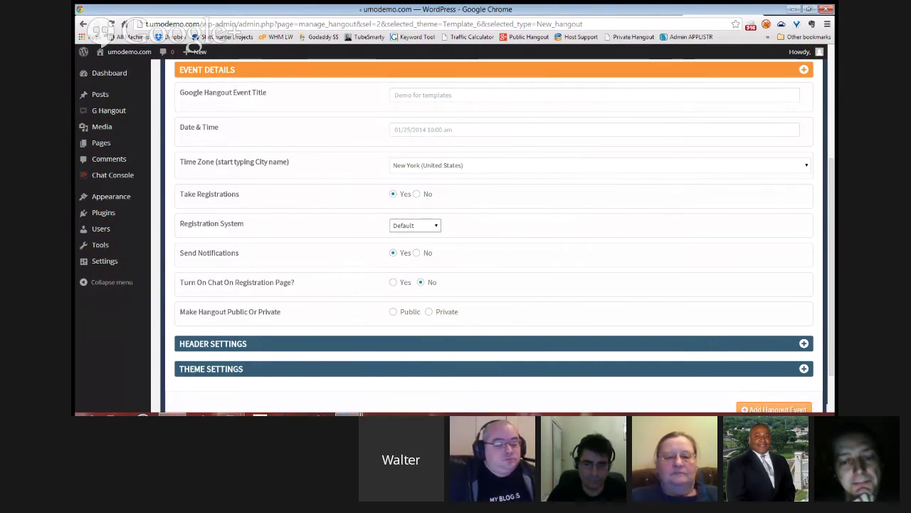
Step: Switch the Registration System from Aweber to GetResponce, exposing the empty API Key and Campaign Name fields
left_click(410, 246)
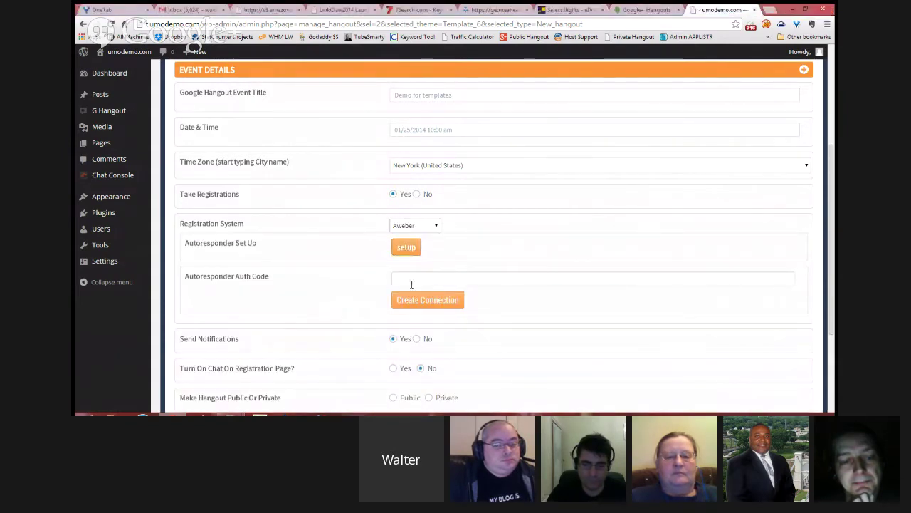
left_click(411, 284)
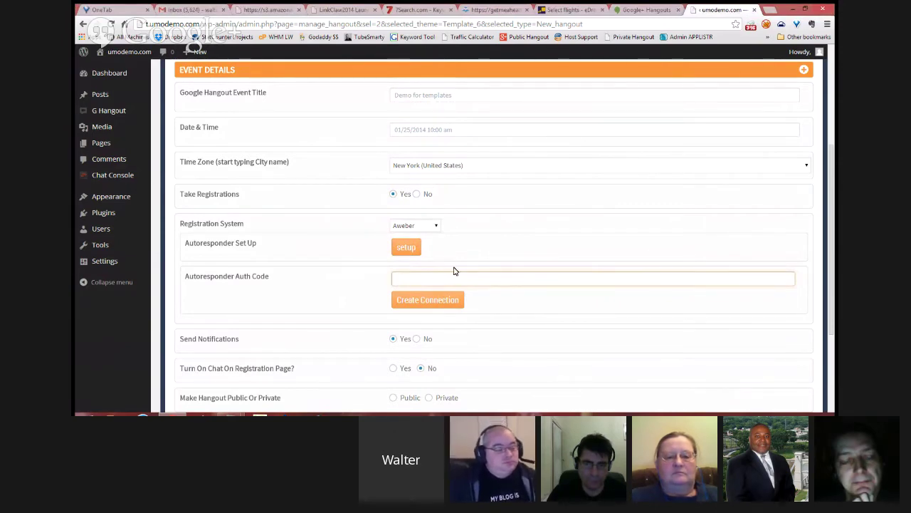
left_click(434, 226)
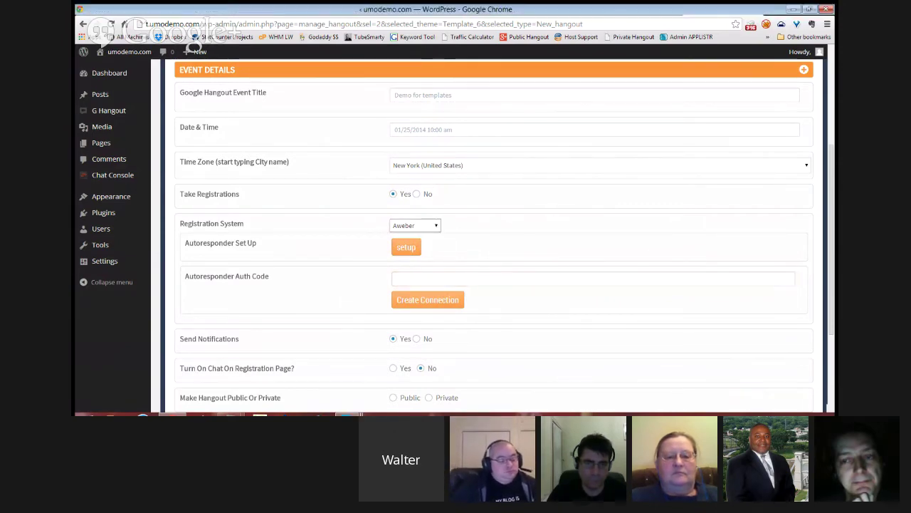
left_click(417, 244)
left_click(416, 244)
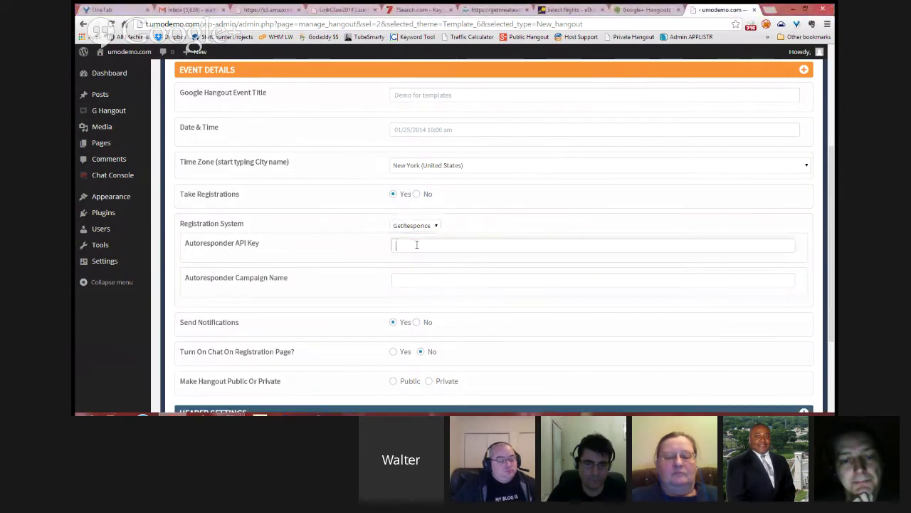
left_click(424, 282)
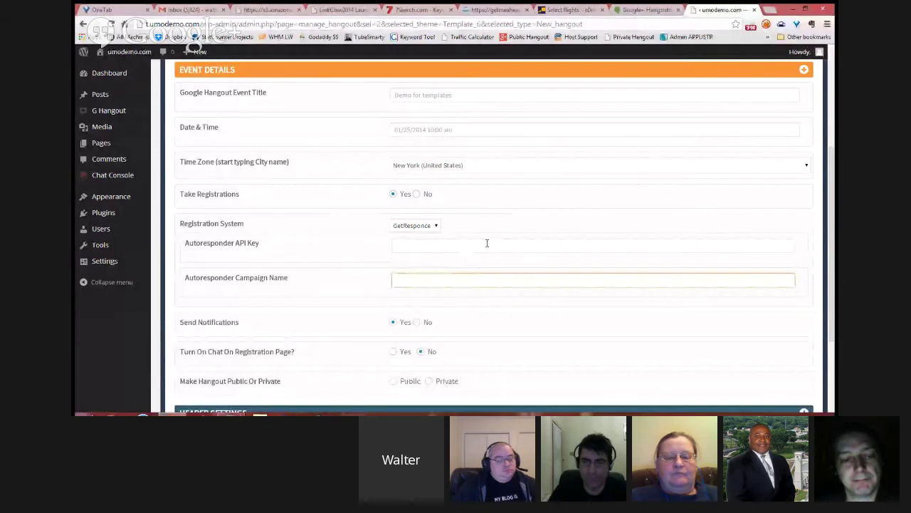
Step: Set the hangout event's visibility to Public
scroll(488, 238, "down", 1)
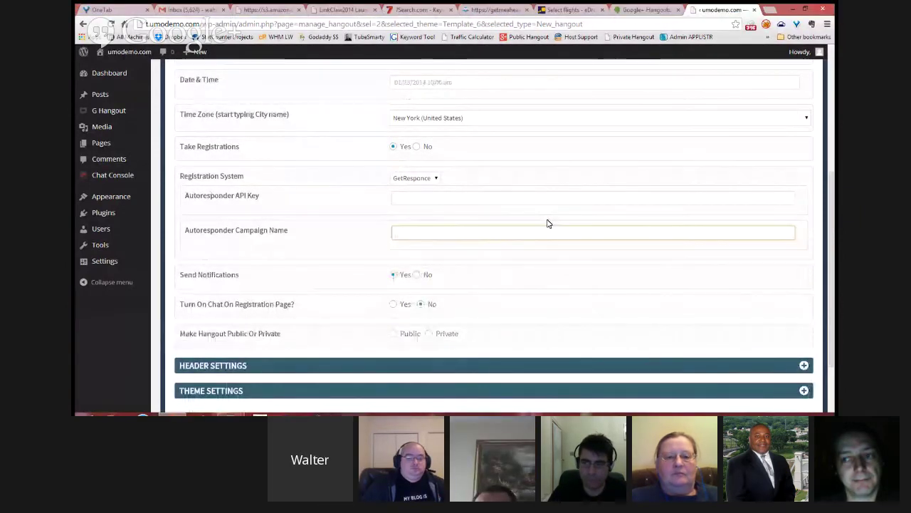
scroll(546, 224, "down", 1)
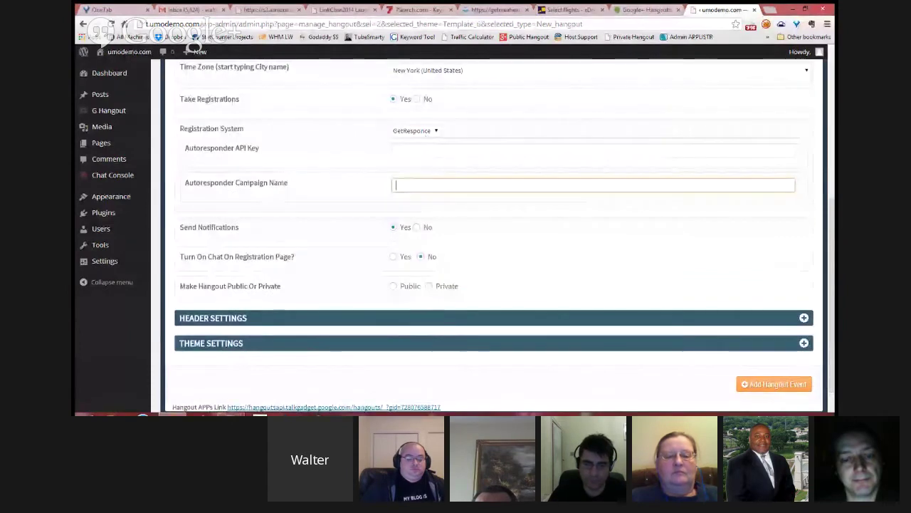
key("alt+Tab")
left_click(719, 16)
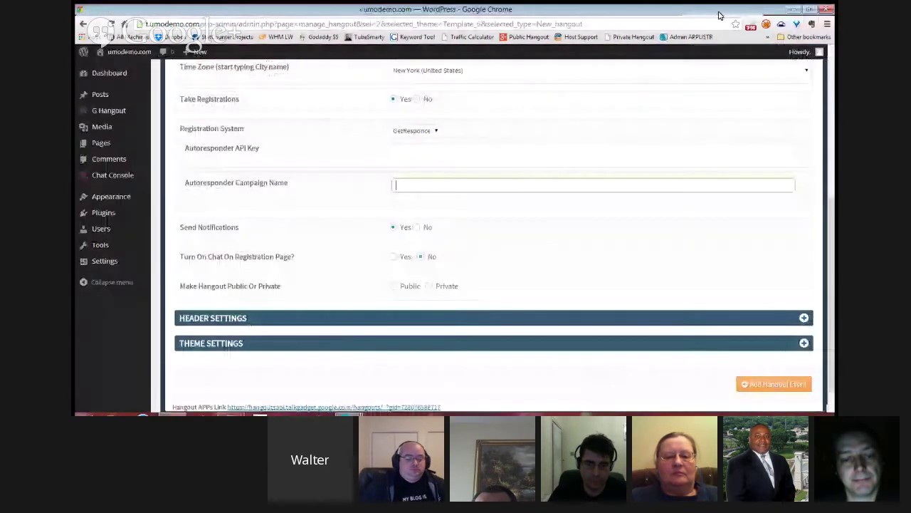
scroll(533, 187, "down", 1)
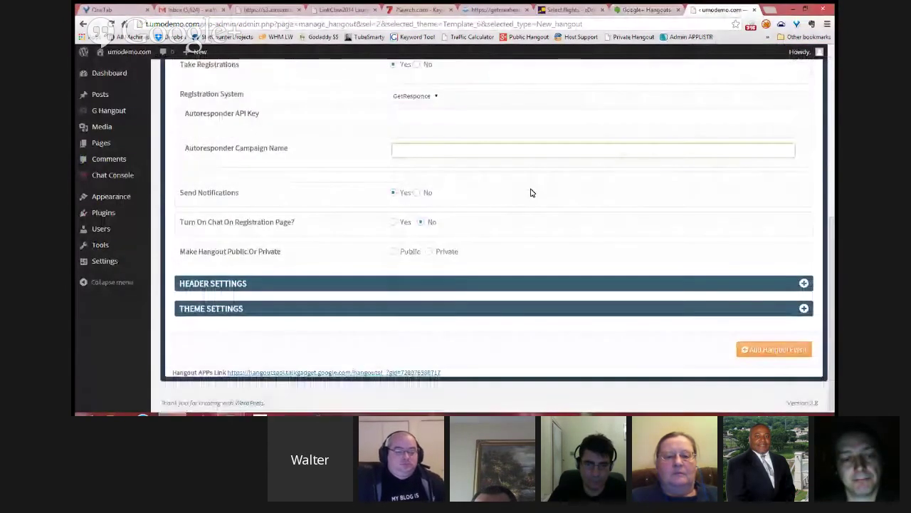
left_click(395, 253)
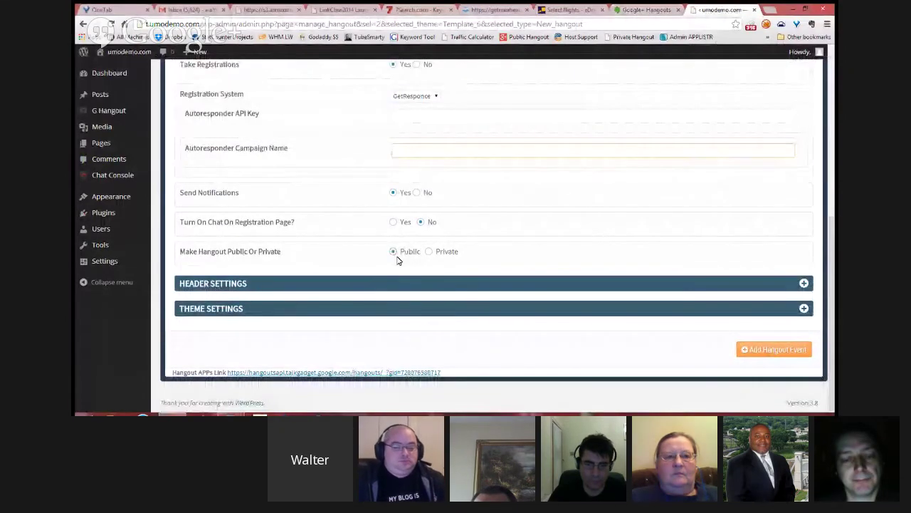
Step: Enable Social Sharing under Header Settings and expand the Theme Settings section
left_click(475, 283)
scroll(396, 267, "down", 1)
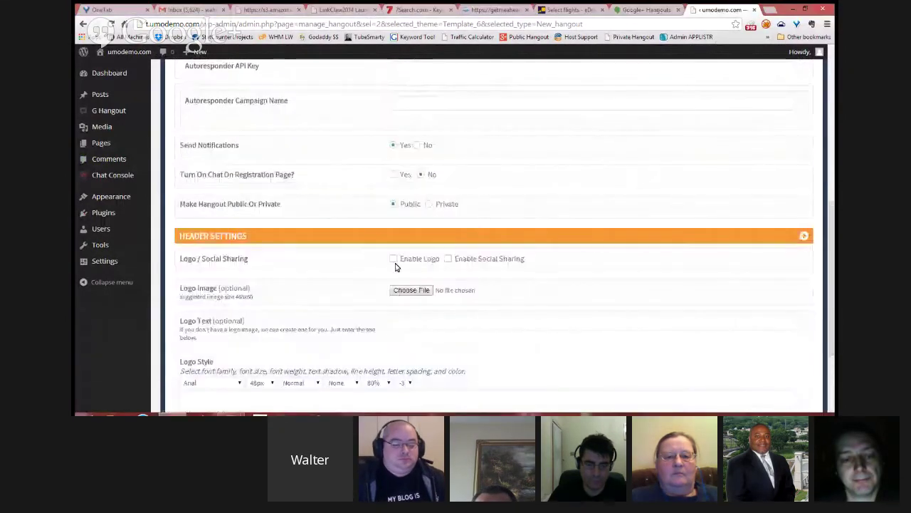
left_click(448, 259)
scroll(514, 238, "down", 3)
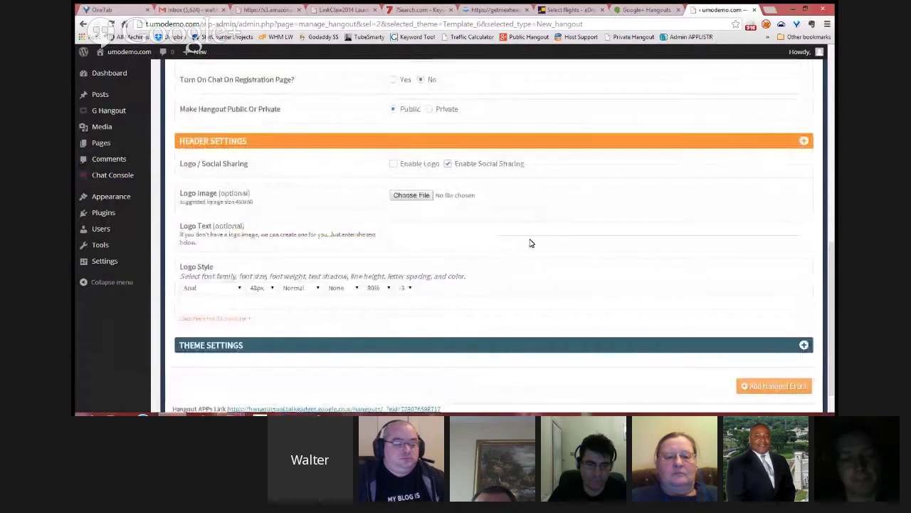
left_click(316, 311)
scroll(492, 230, "down", 5)
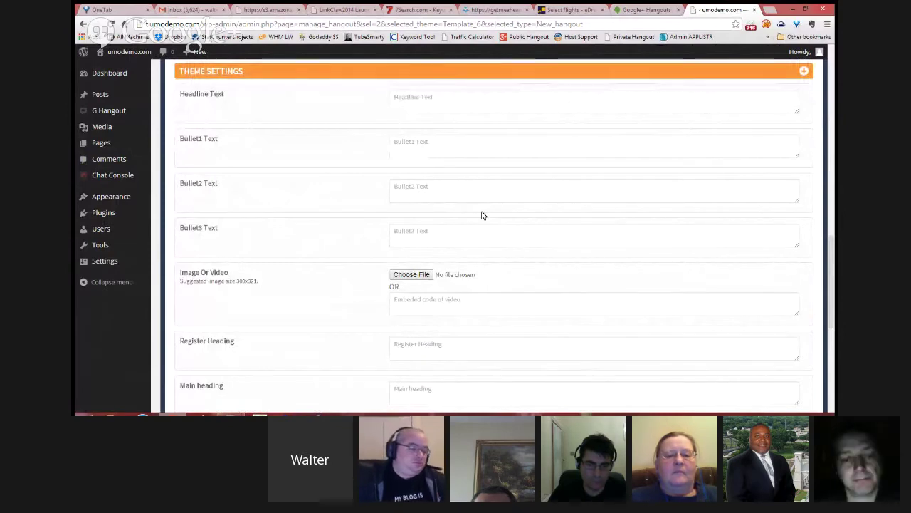
Step: Look over the empty Theme Settings fields and save 'Demo for templates' with Add Hangout Event
scroll(482, 215, "up", 1)
scroll(468, 228, "down", 8)
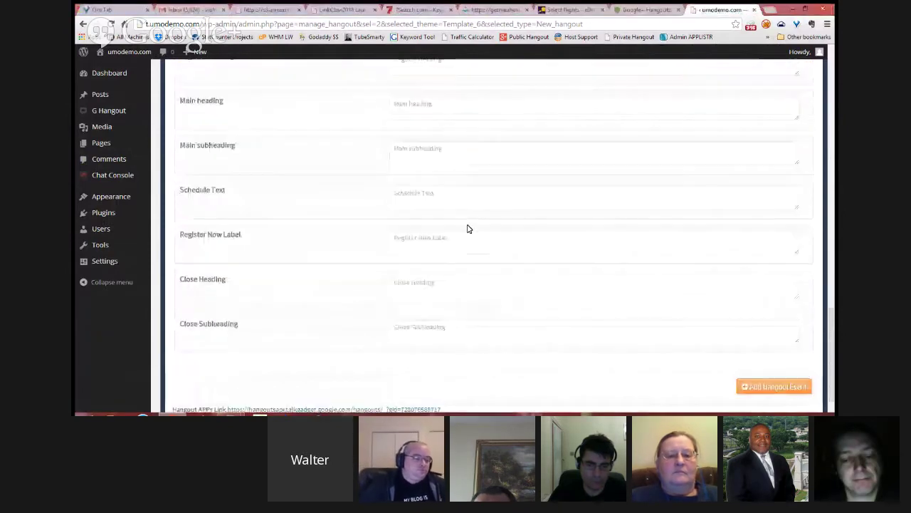
scroll(467, 228, "up", 7)
scroll(468, 228, "up", 1)
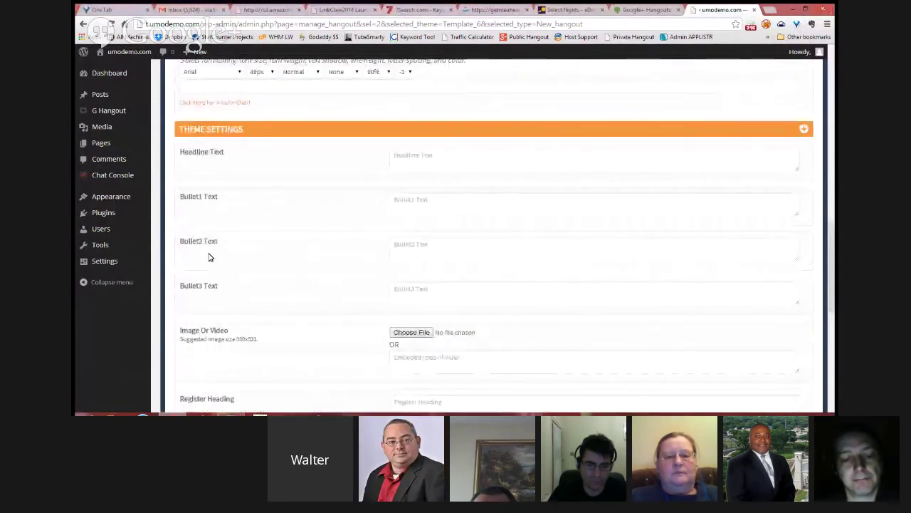
scroll(455, 271, "down", 3)
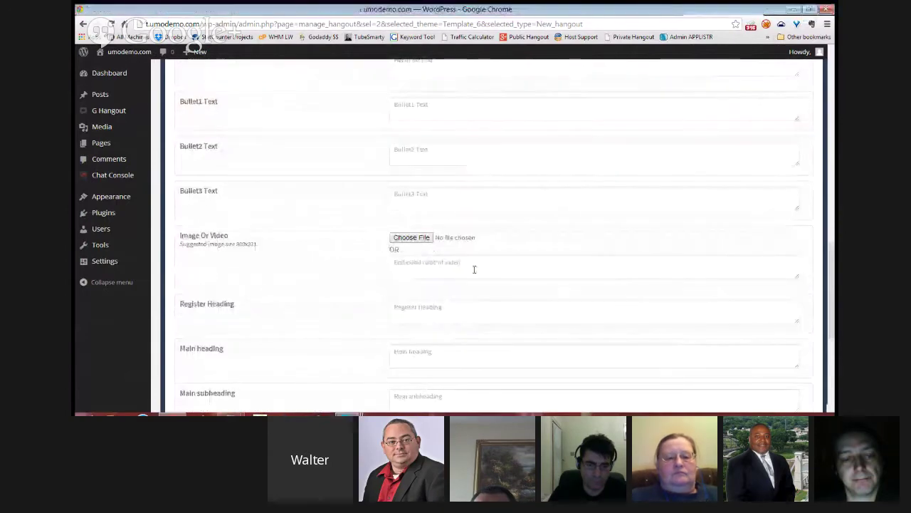
left_click(413, 264)
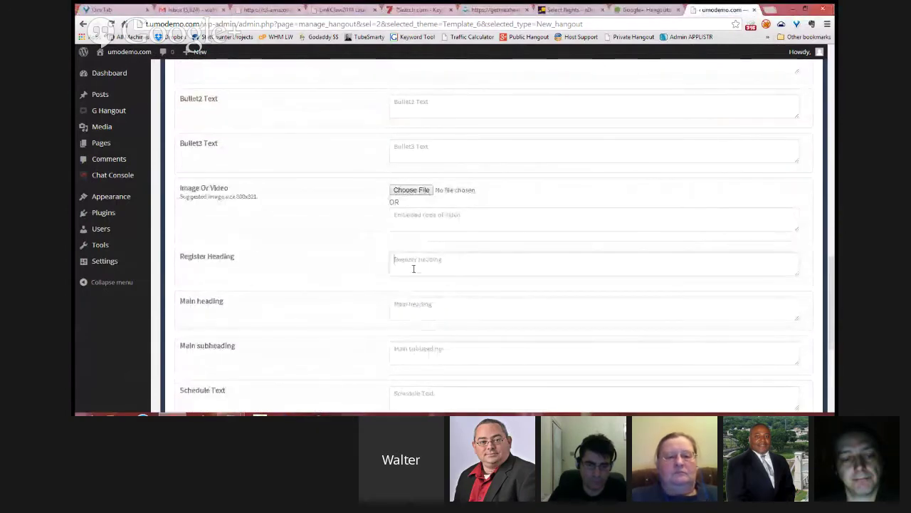
scroll(429, 283, "down", 1)
scroll(498, 264, "up", 2)
scroll(612, 240, "down", 6)
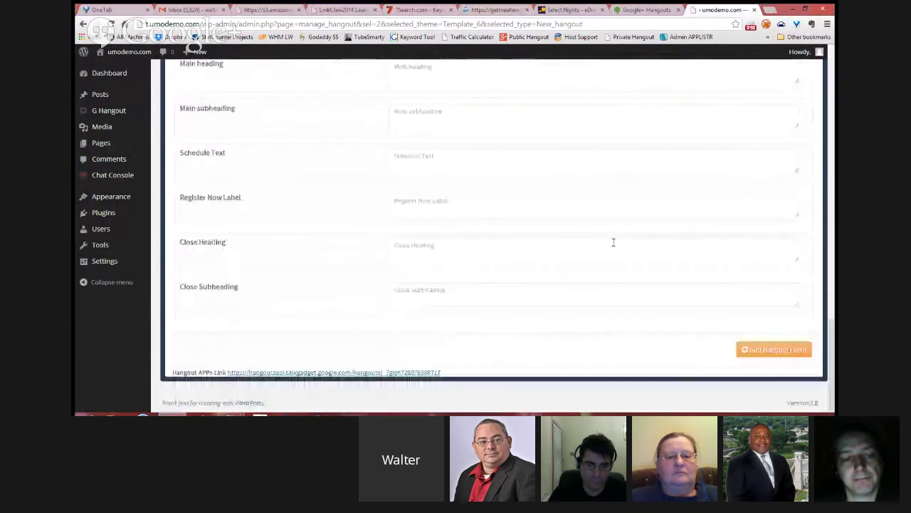
left_click(763, 354)
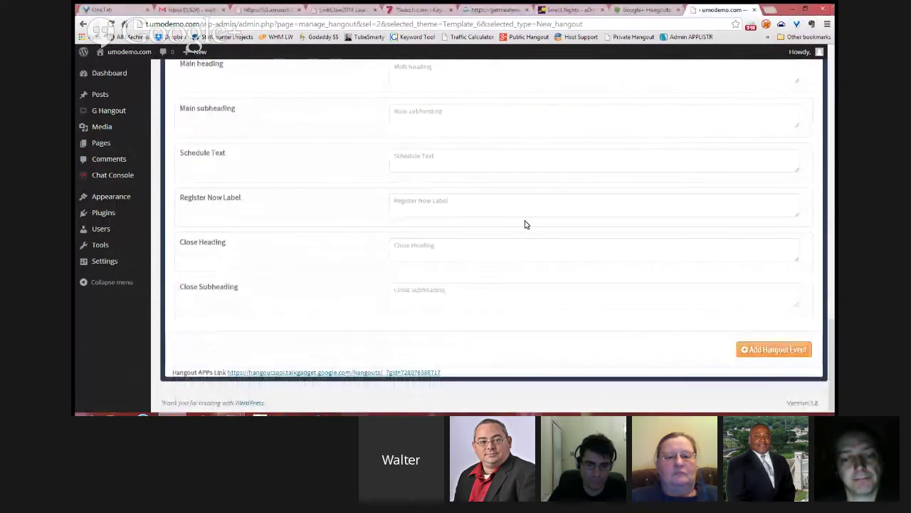
left_click(768, 355)
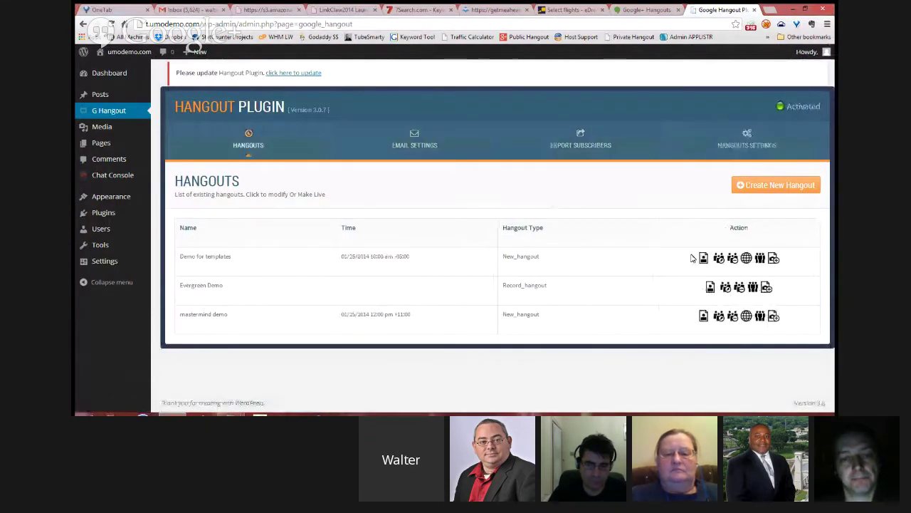
Step: Open the 'Demo for templates' registration page in a new tab and view its placeholder text
right_click(705, 262)
left_click(733, 91)
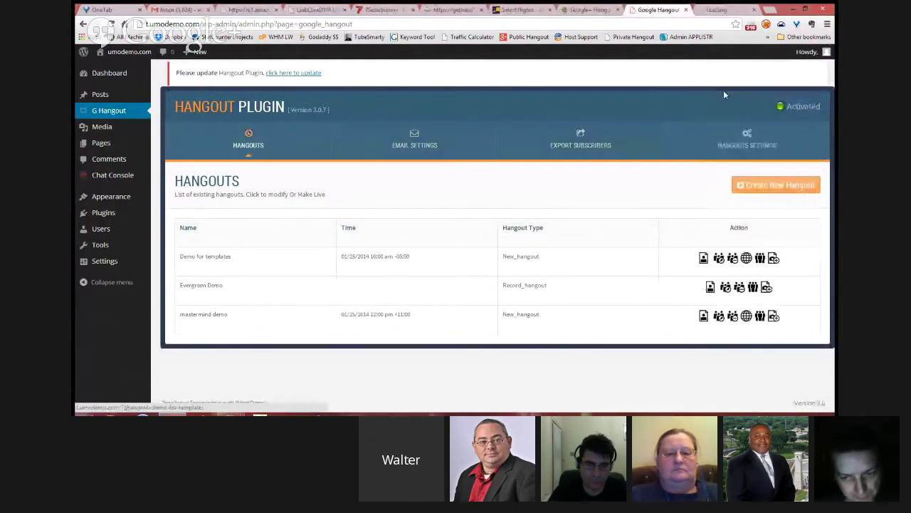
left_click(720, 10)
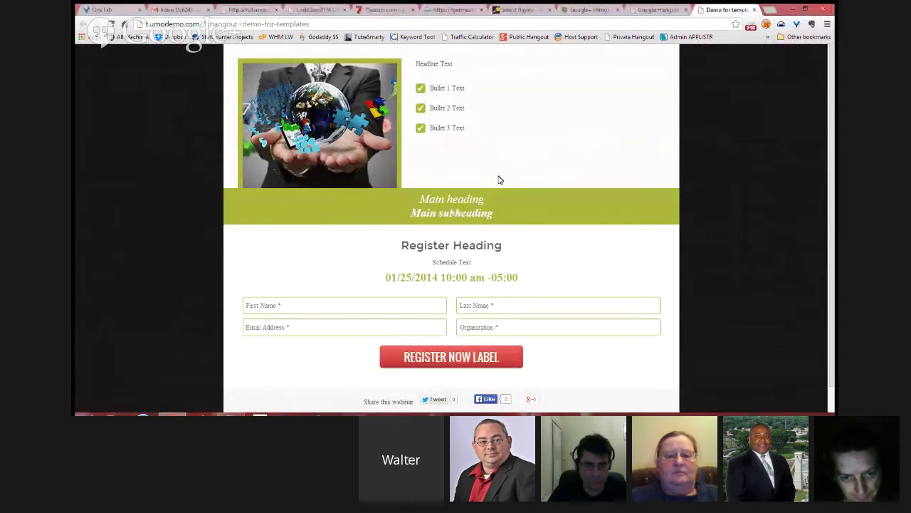
Step: Return to the Hangouts list and open 'Demo for templates' for editing
left_click(659, 10)
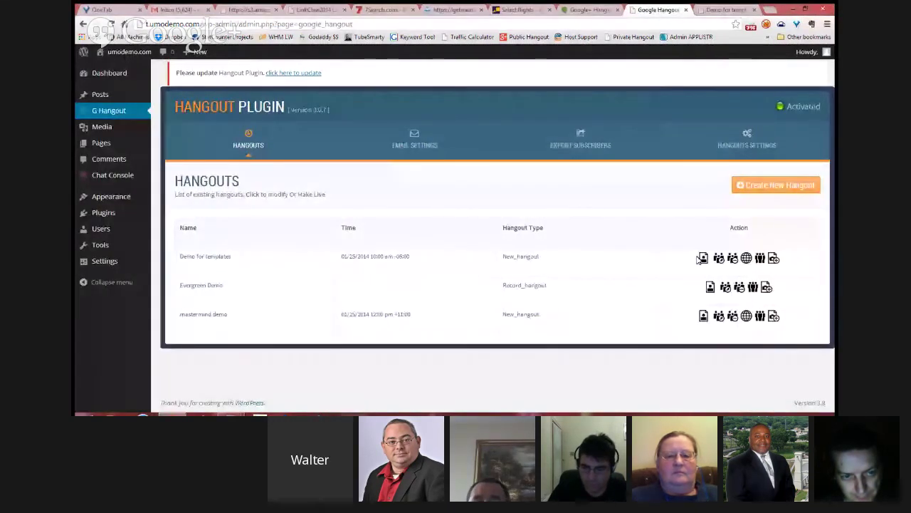
left_click(585, 245)
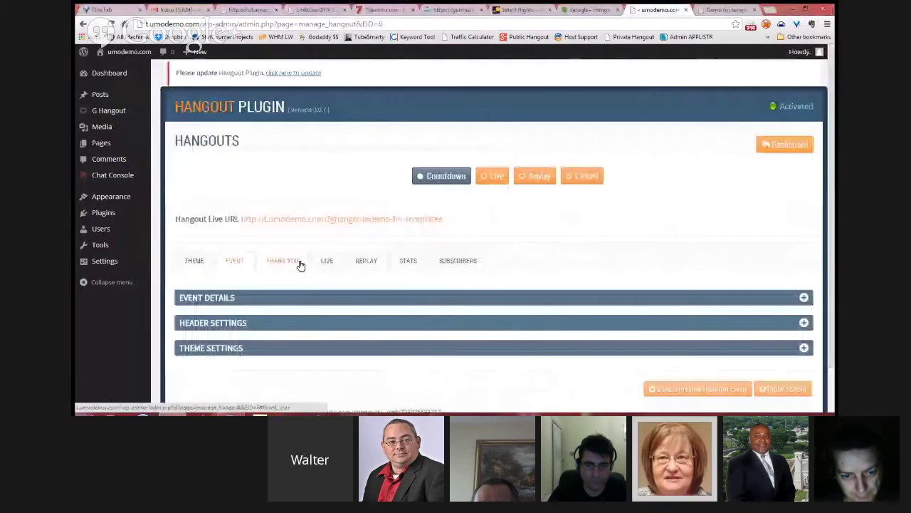
Step: Expand Theme Settings and compare the Headline Text field with the landing page's placeholder headline
scroll(313, 285, "down", 1)
left_click(324, 305)
scroll(376, 228, "down", 4)
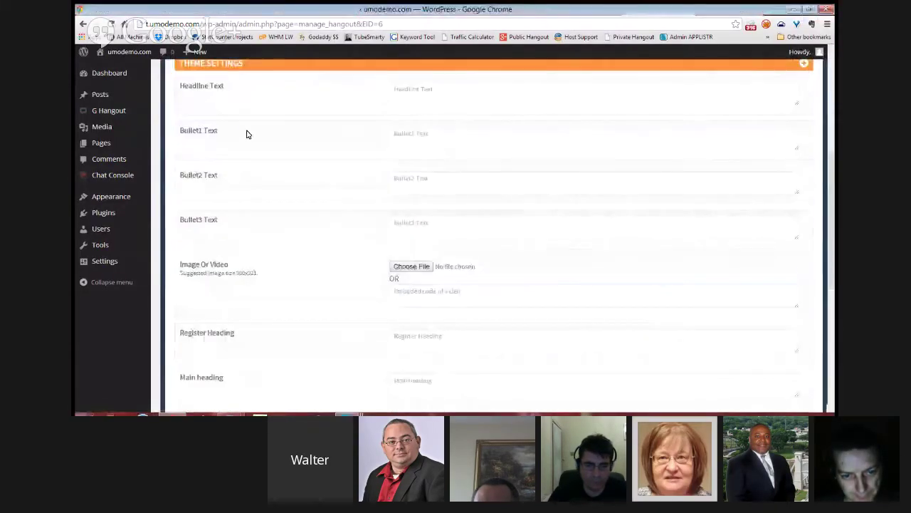
scroll(224, 126, "down", 1)
scroll(197, 98, "up", 1)
left_click(431, 94)
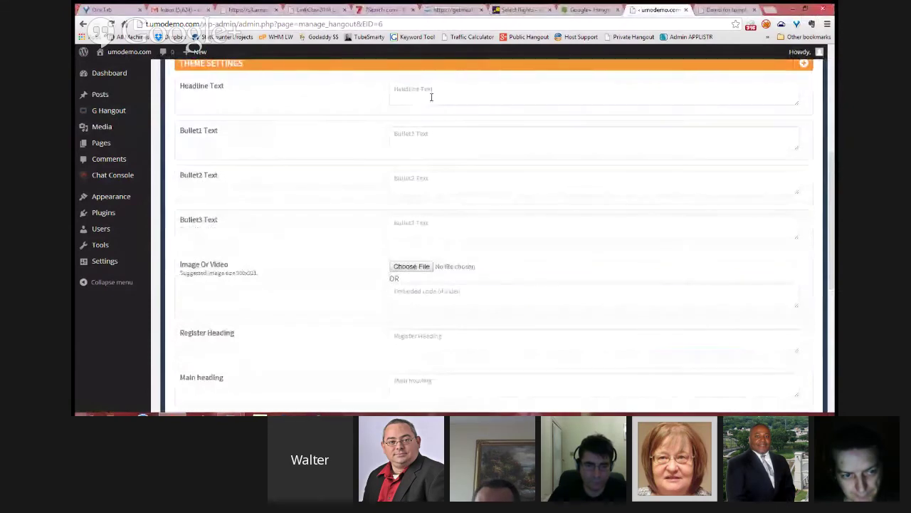
left_click(723, 9)
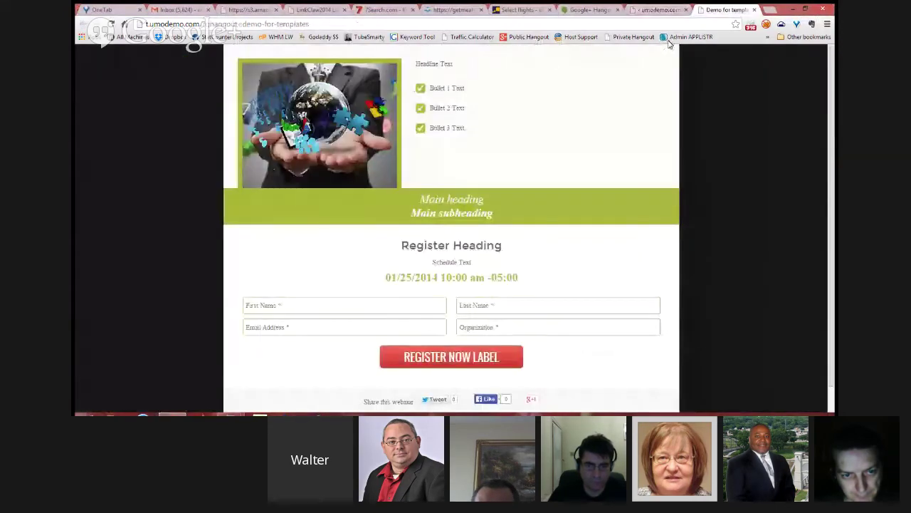
left_click_drag(458, 65, 418, 64)
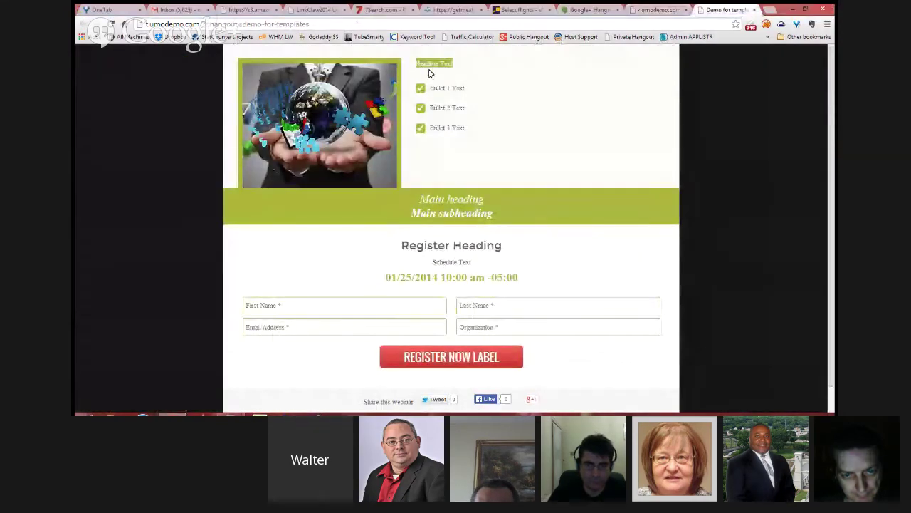
left_click(645, 10)
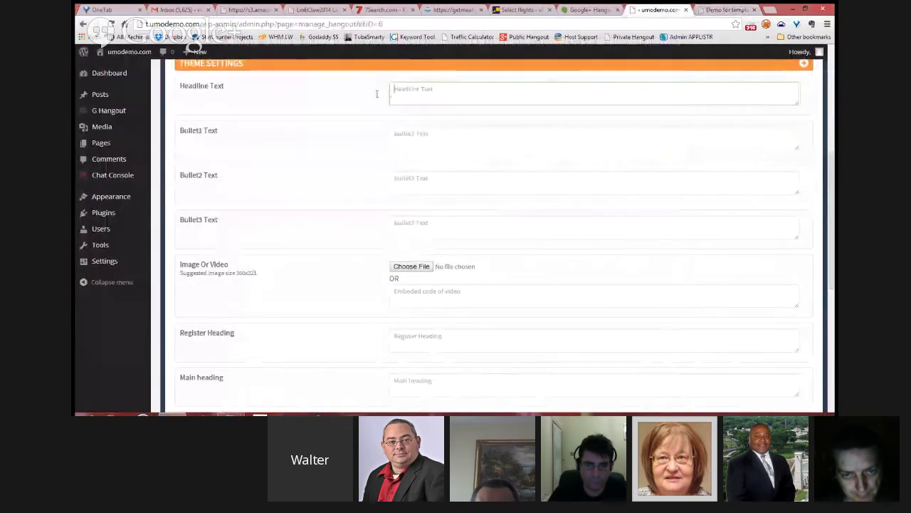
Step: Enter the headline 'The Best Hangout System EVER' and recheck the landing page preview
left_click(402, 97)
type("Th")
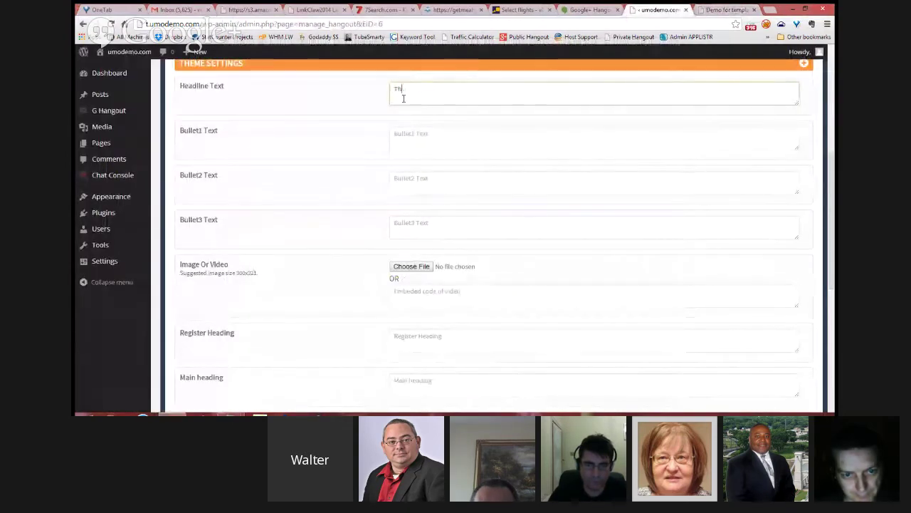
type("e Best Hangout System")
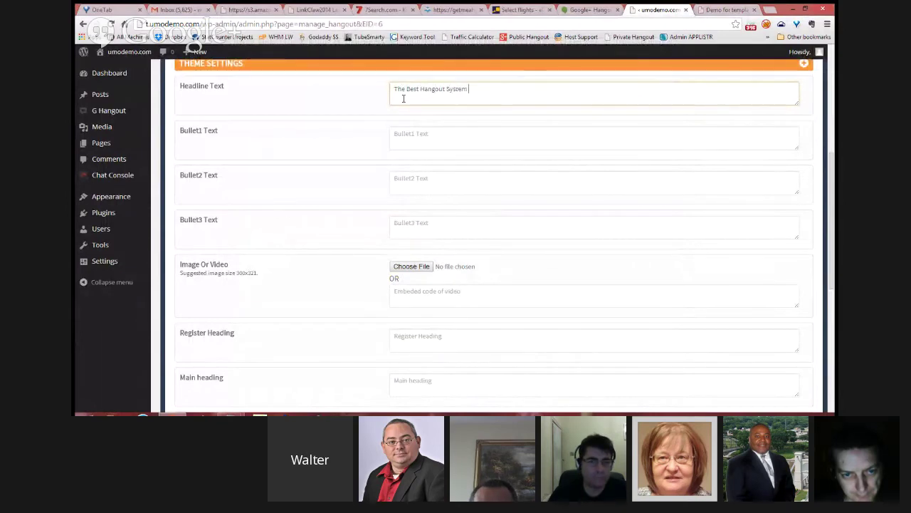
type(" EVER")
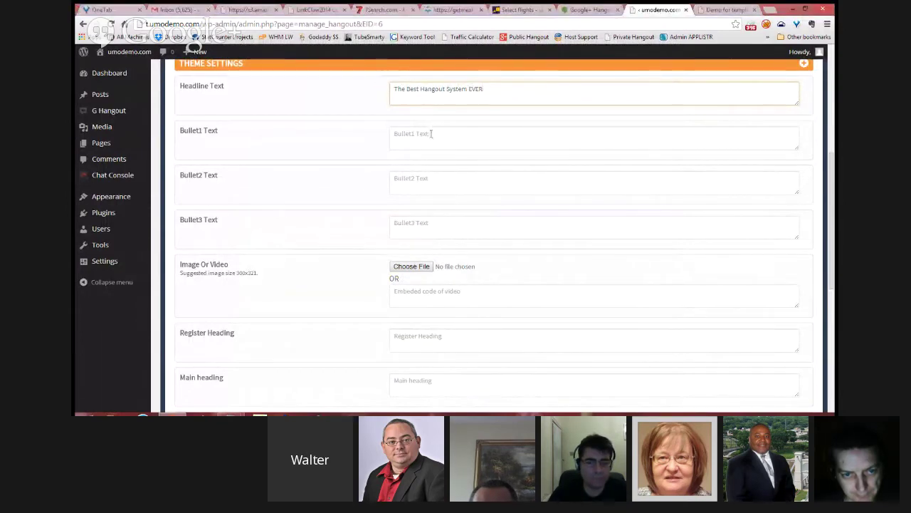
left_click(429, 135)
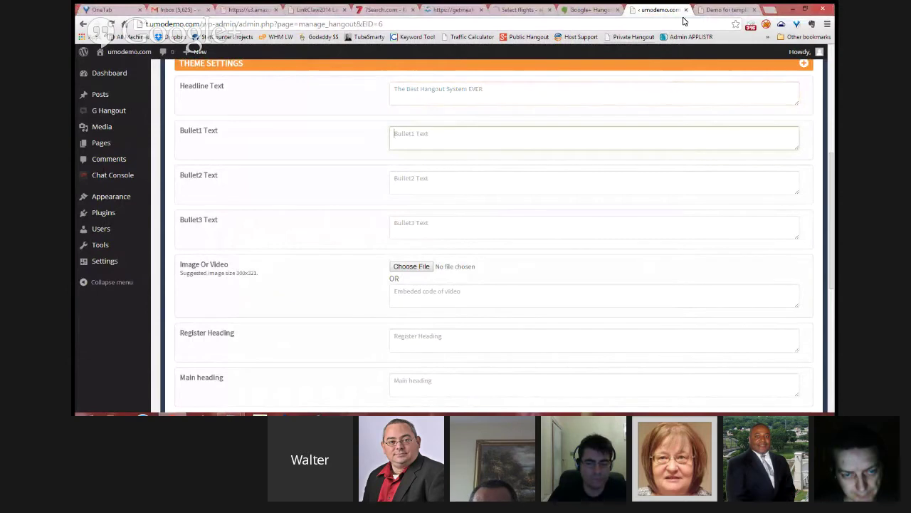
left_click(724, 10)
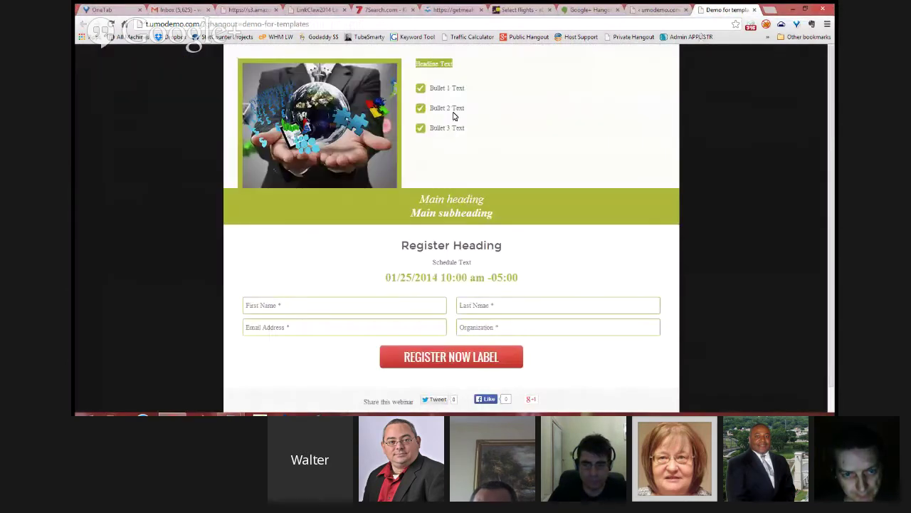
left_click(649, 9)
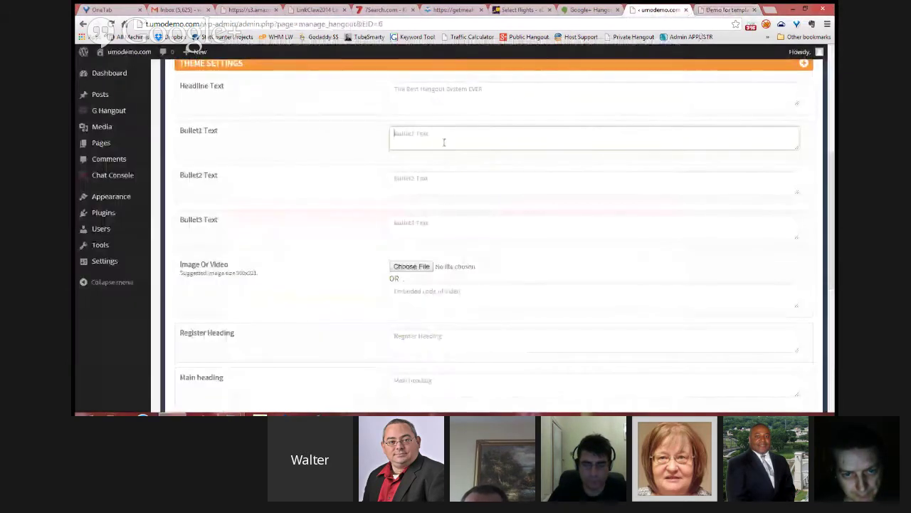
Step: Fill the bullets with 'Hangouts With Google', 'Hangouts On Air' and 'Never pay webinar feews'
type("Hangouts Wi")
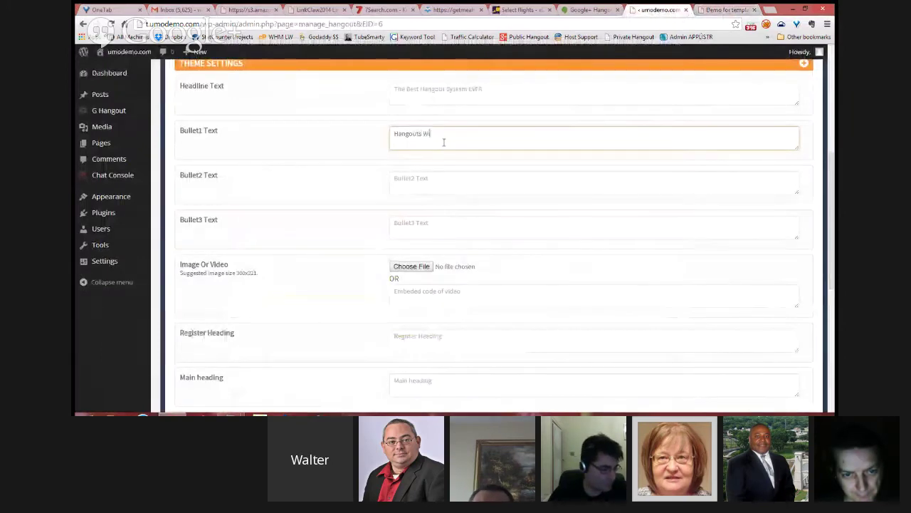
type("th Google")
key("Tab")
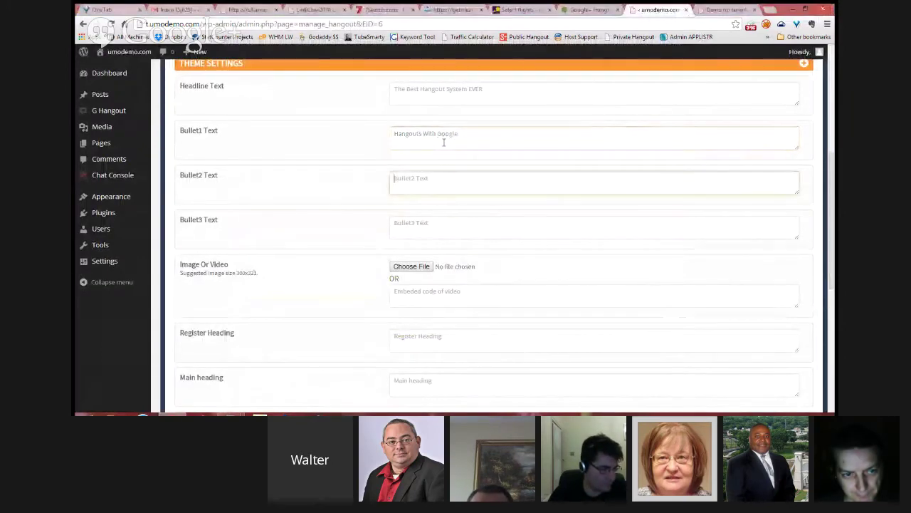
type("Hangouts On Air")
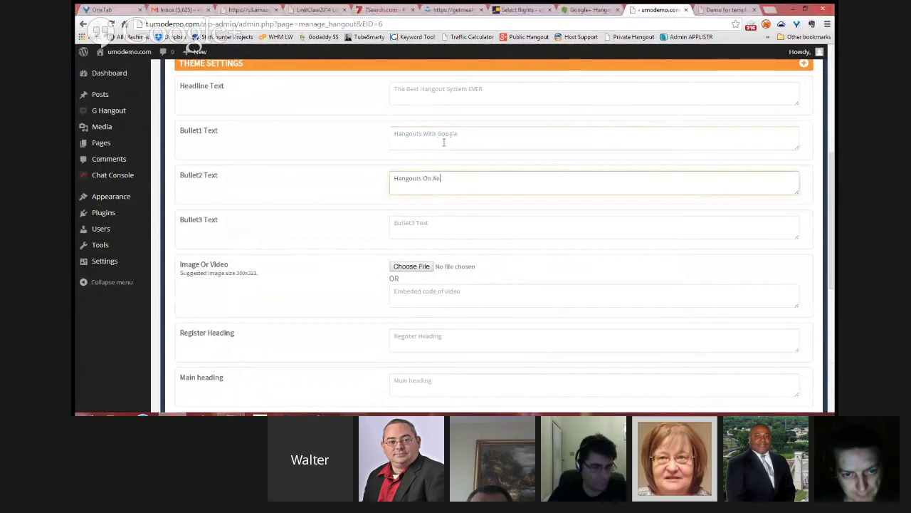
key("Tab")
type("Ne")
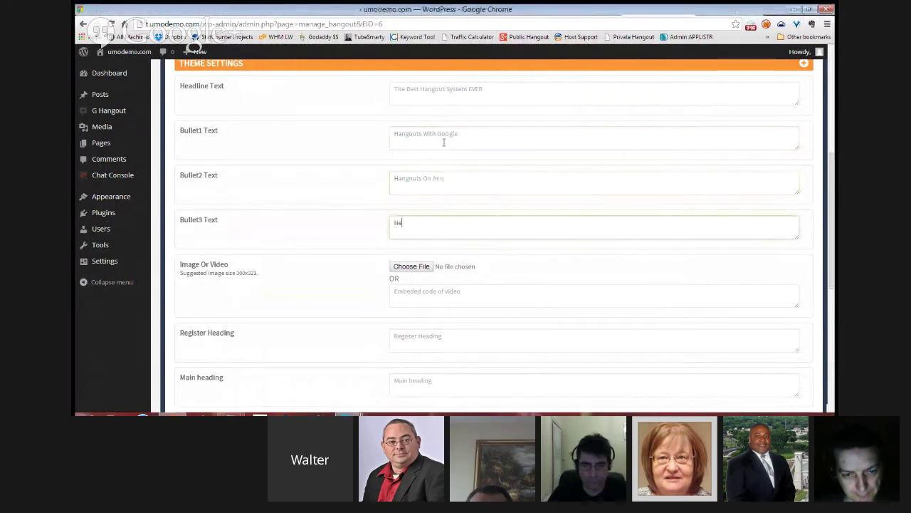
type("ver pay webina")
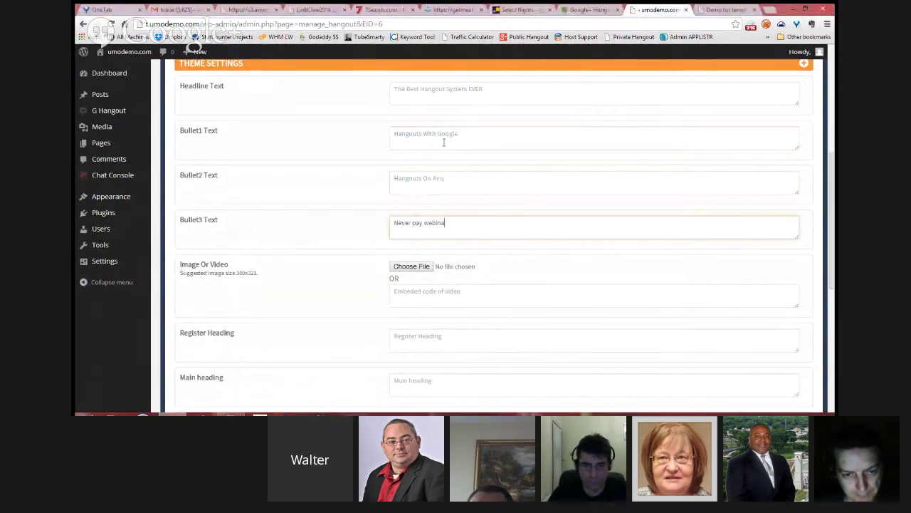
type("r fee")
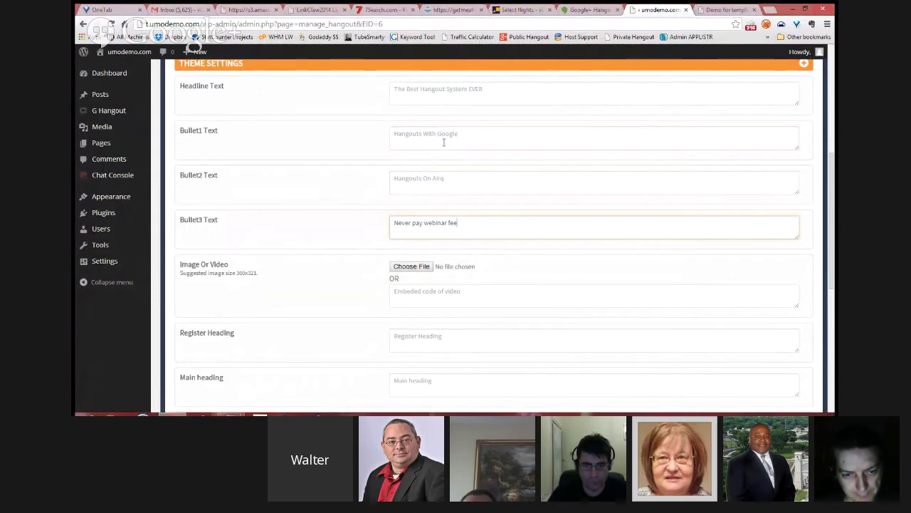
type("ws")
left_click(455, 178)
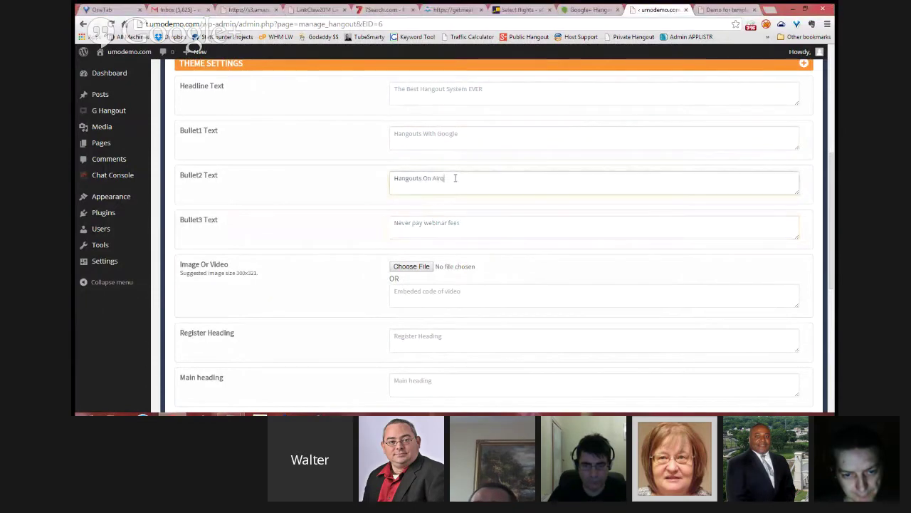
scroll(495, 226, "down", 5)
Step: Save the updated event and reload the Demo for templates landing page
left_click(781, 341)
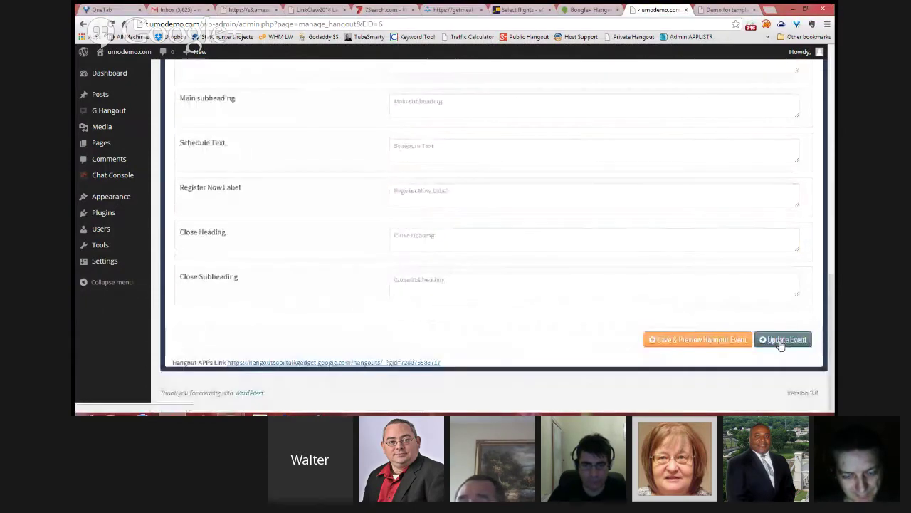
scroll(627, 213, "up", 3)
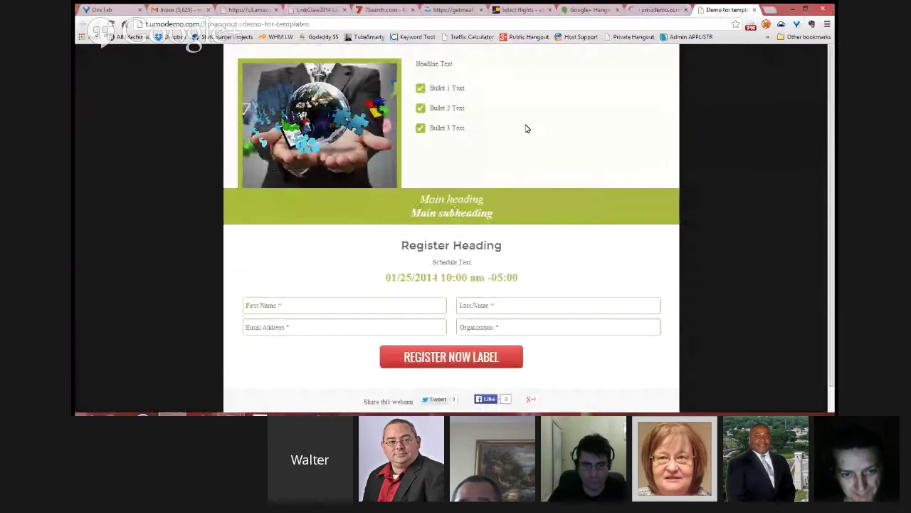
right_click(525, 126)
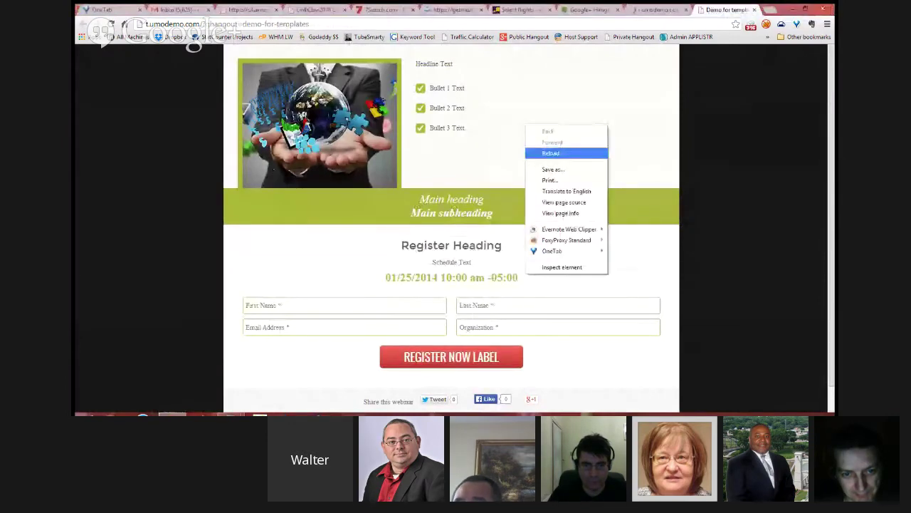
left_click(560, 153)
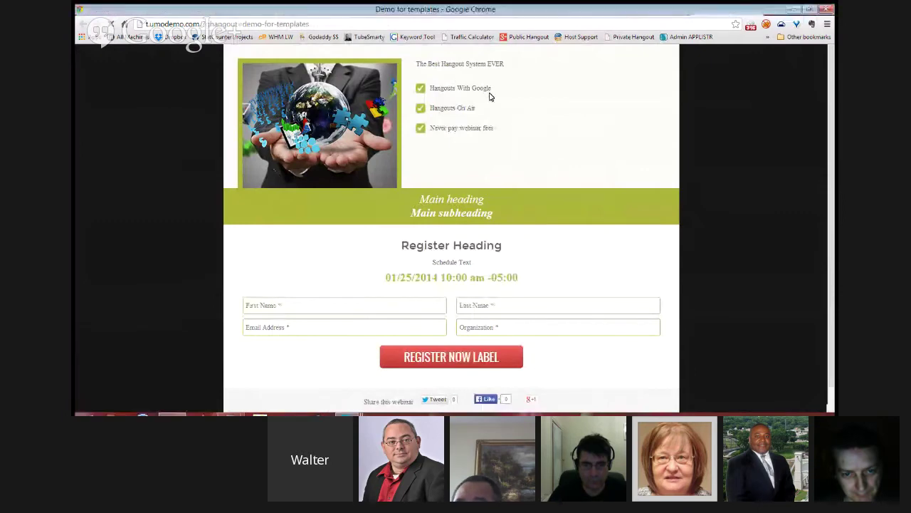
Step: Highlight the three new bullet texts on the refreshed landing page
left_click_drag(447, 126, 497, 130)
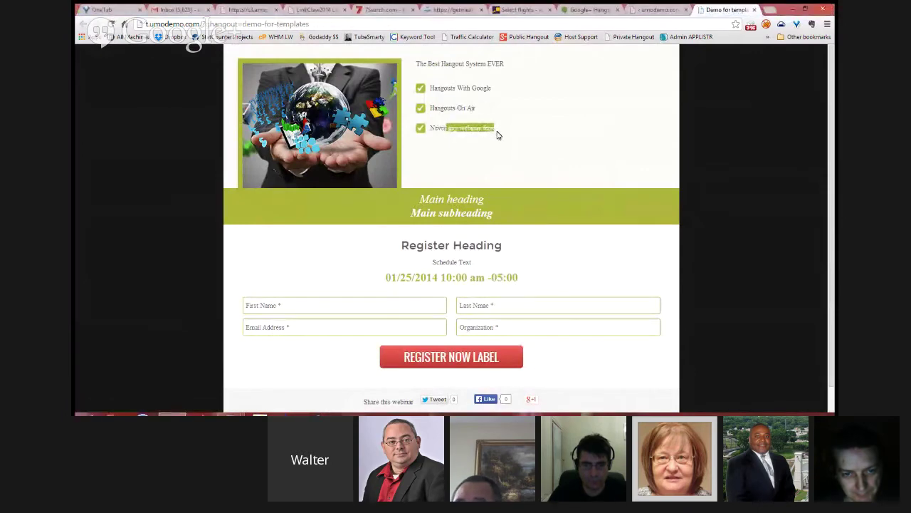
left_click(520, 131)
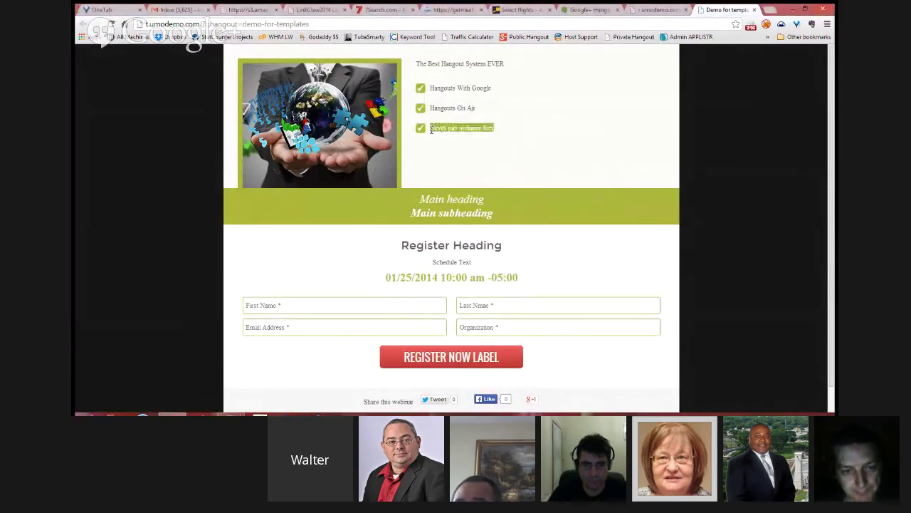
left_click_drag(477, 106, 430, 107)
left_click_drag(492, 88, 433, 90)
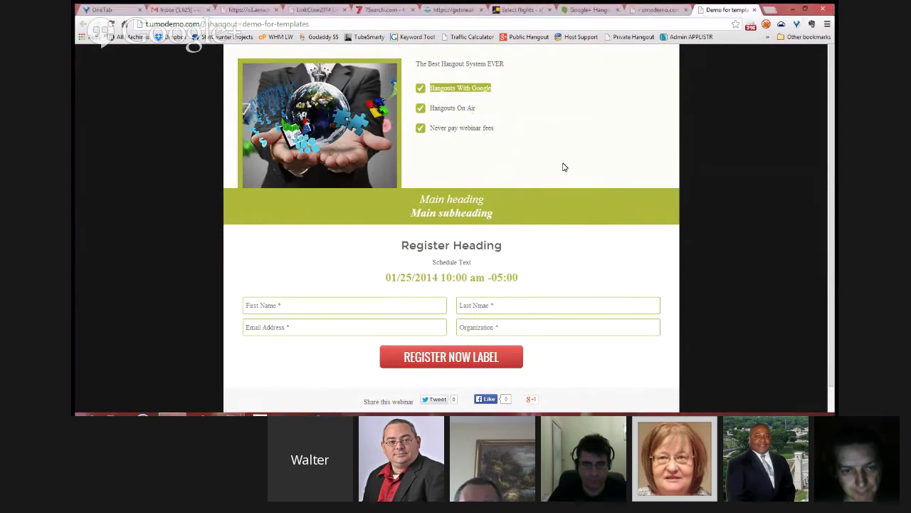
Step: Compare the saved Theme Settings with the updated landing page preview
left_click(656, 16)
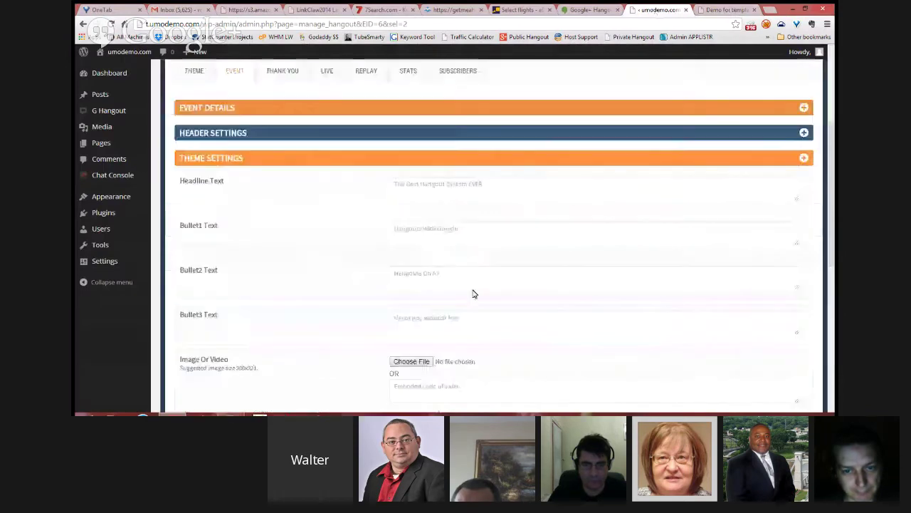
scroll(474, 293, "down", 3)
scroll(493, 279, "up", 3)
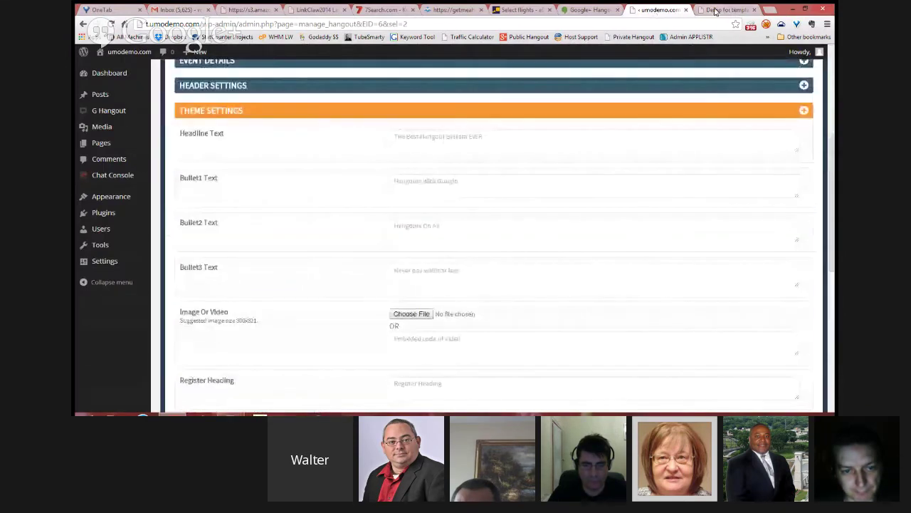
key("ctrl+Tab")
scroll(640, 143, "down", 1)
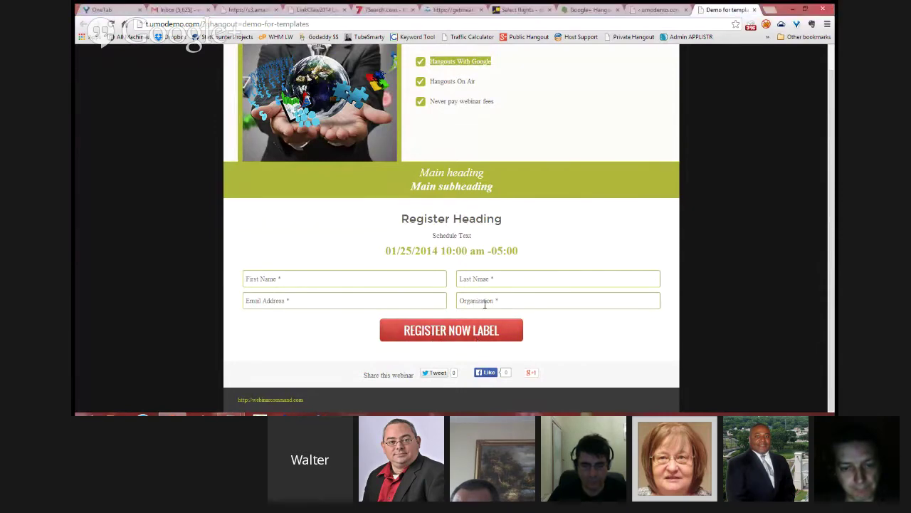
scroll(485, 304, "up", 1)
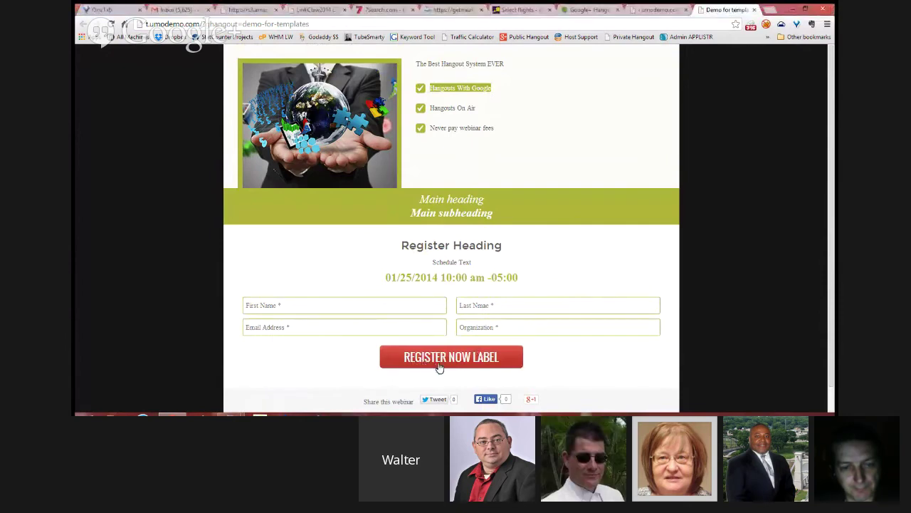
Step: Scroll back through the Theme Settings form, then switch to the Google+ Hangouts view
left_click(661, 11)
scroll(539, 283, "down", 2)
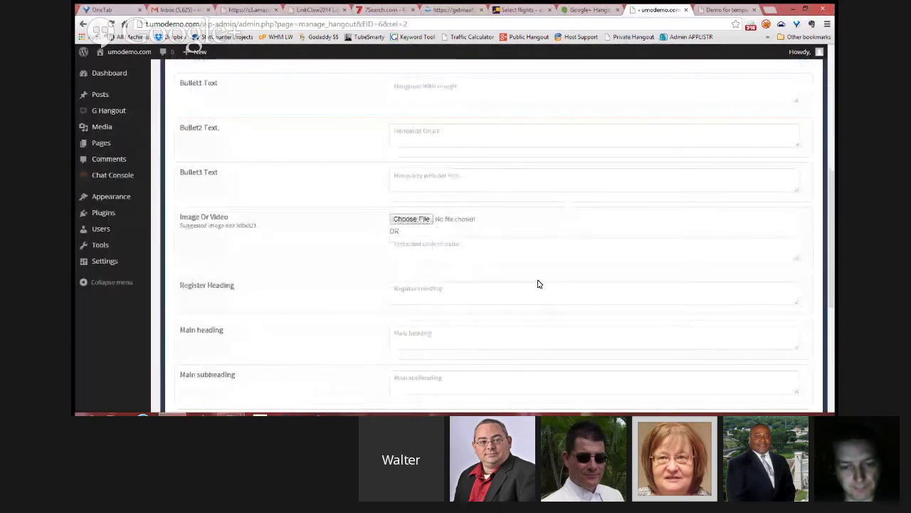
scroll(539, 284, "down", 1)
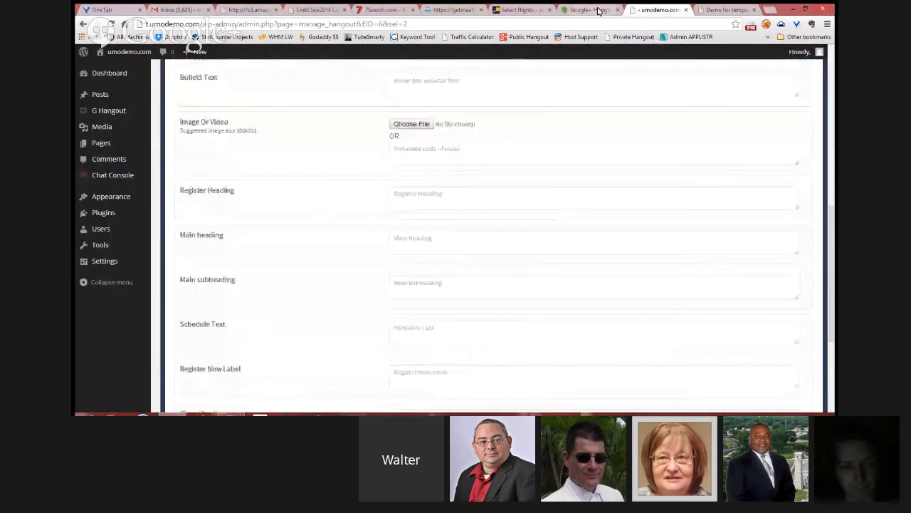
left_click(598, 10)
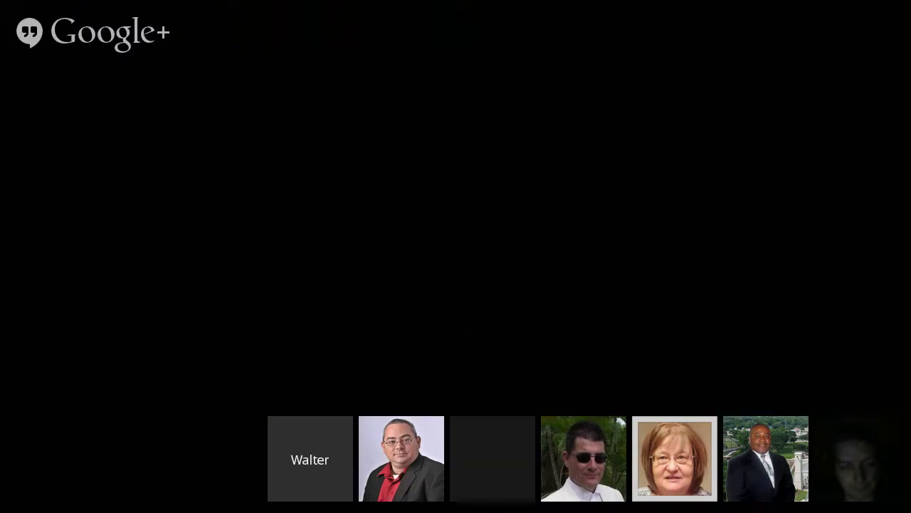
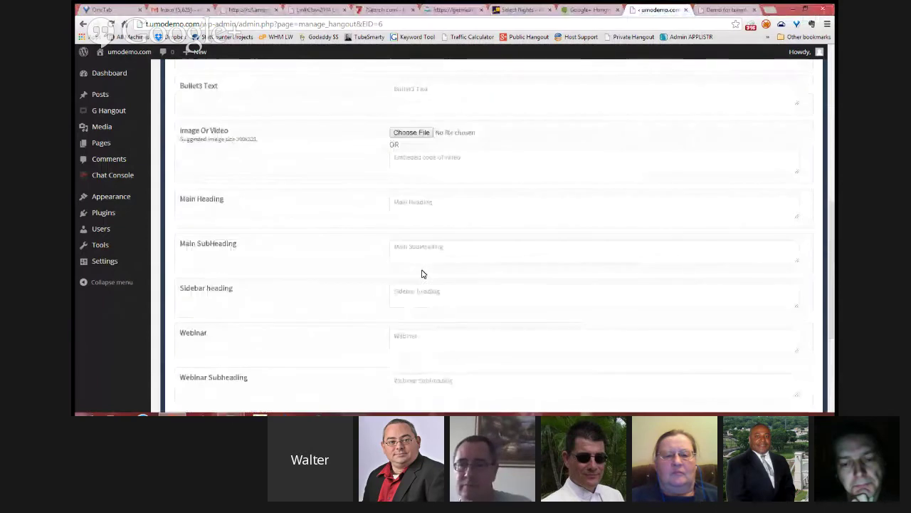
Step: Enter 'Welcome aboard' as the thank-you page headline and save the thank-you page
left_click(429, 150)
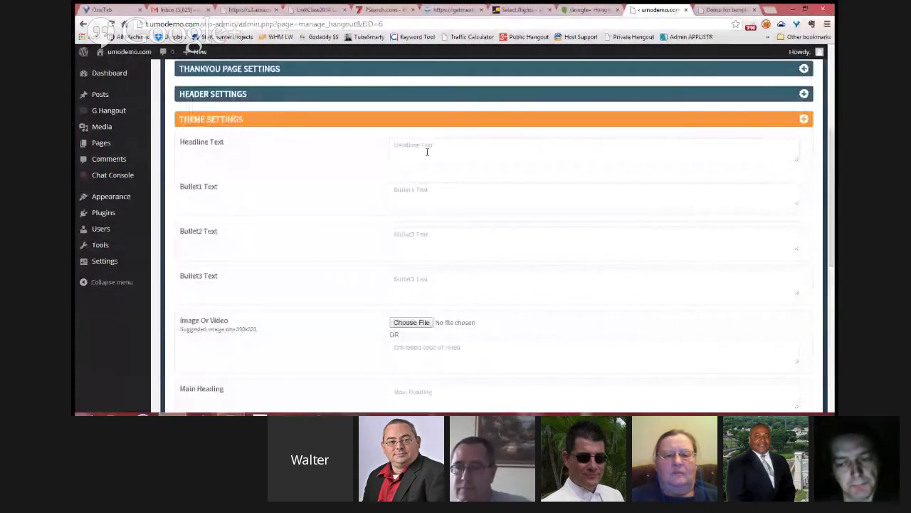
type("Welcom")
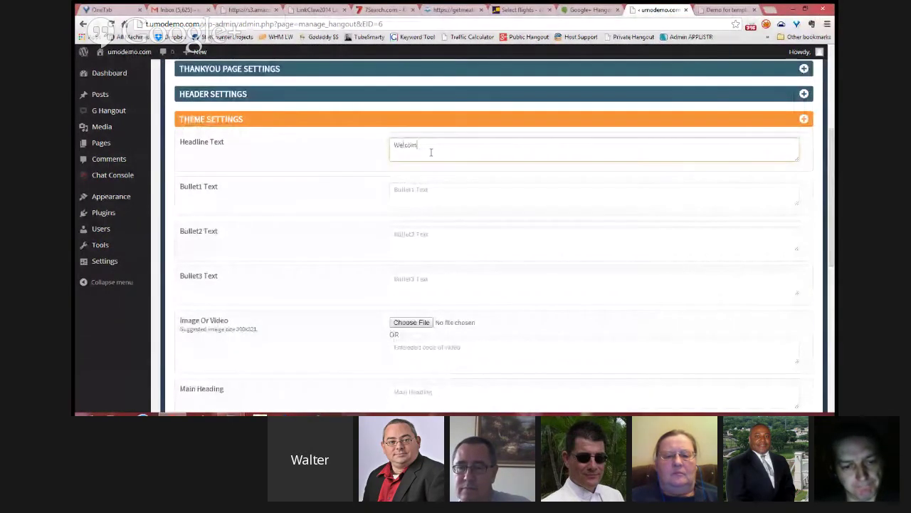
type("e aboard")
scroll(537, 310, "down", 5)
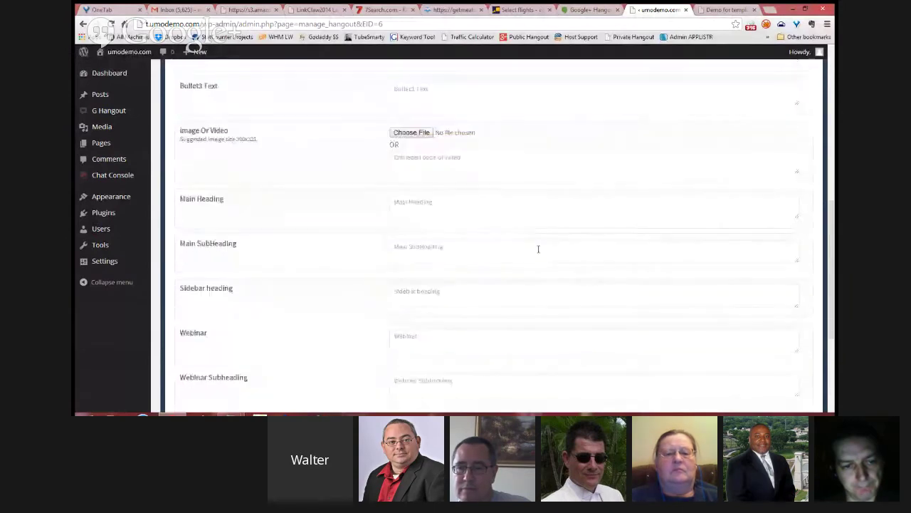
left_click(646, 387)
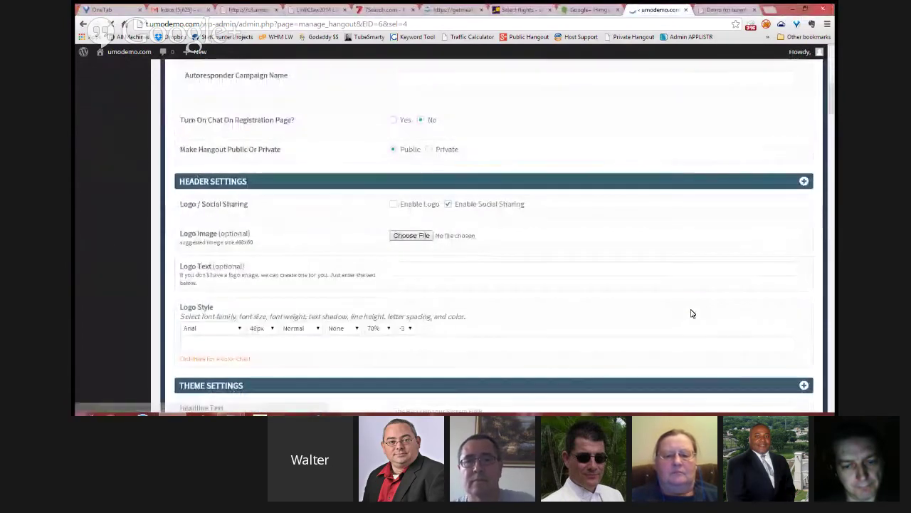
Step: Save and preview the thank-you page, showing the 'Welcome aboard' headline in a new tab
left_click(751, 340)
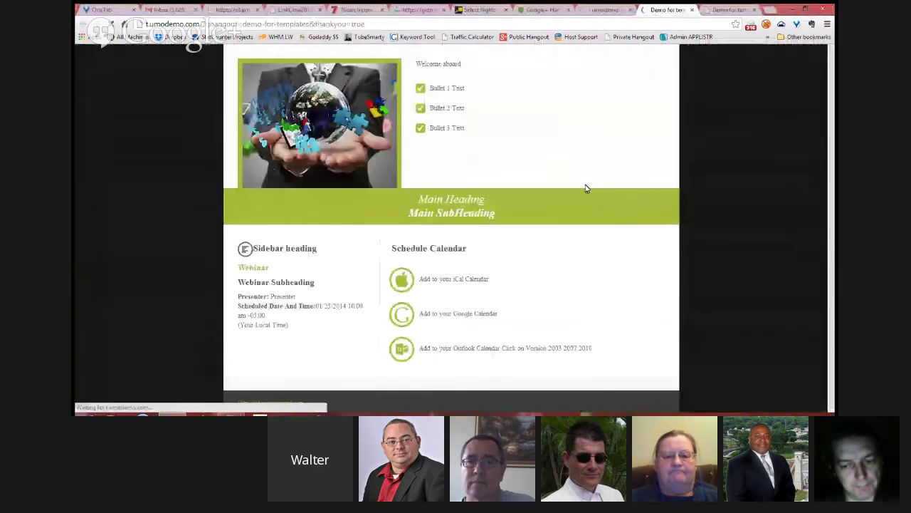
left_click_drag(463, 64, 425, 64)
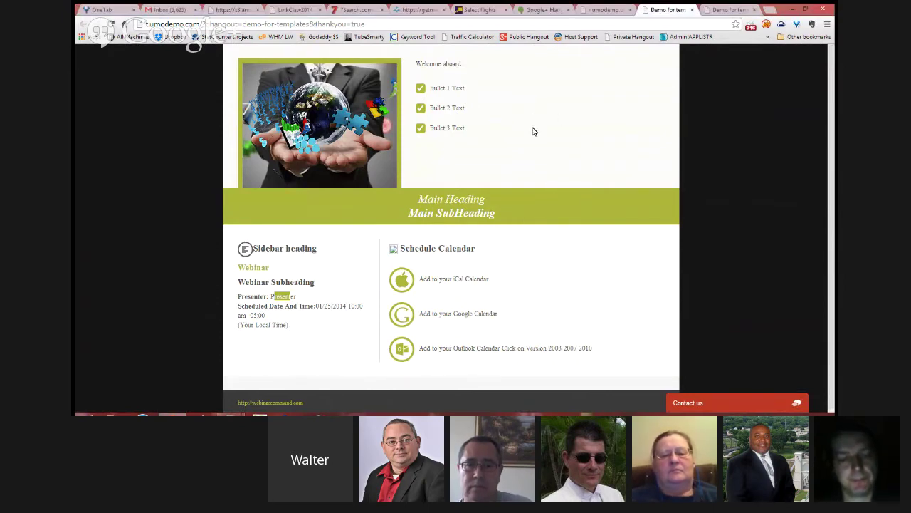
Step: Back in the hangout admin, expand the LIVE page's Theme Settings
left_click(606, 9)
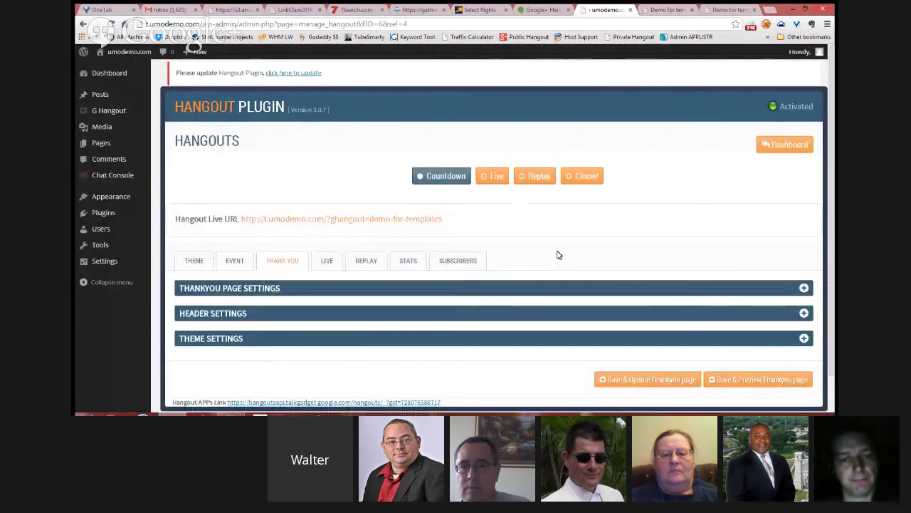
left_click(327, 261)
scroll(438, 230, "down", 1)
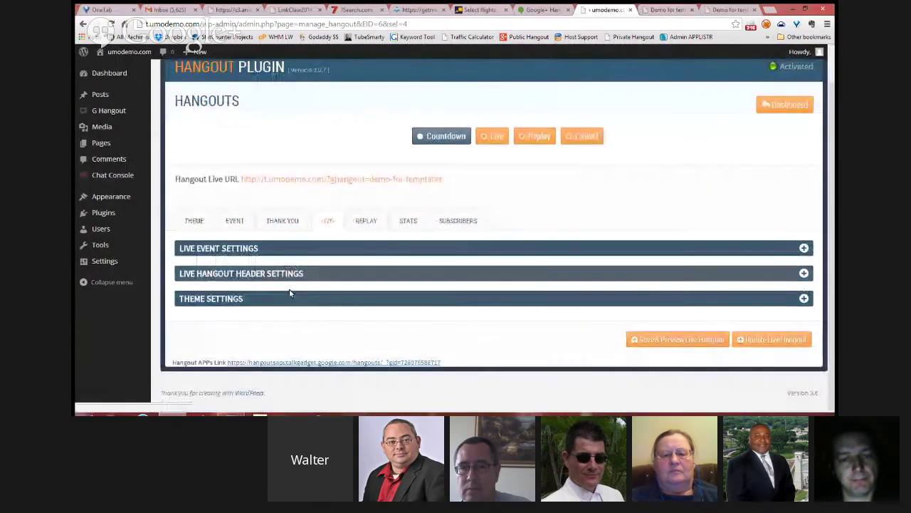
left_click(290, 297)
scroll(409, 261, "down", 3)
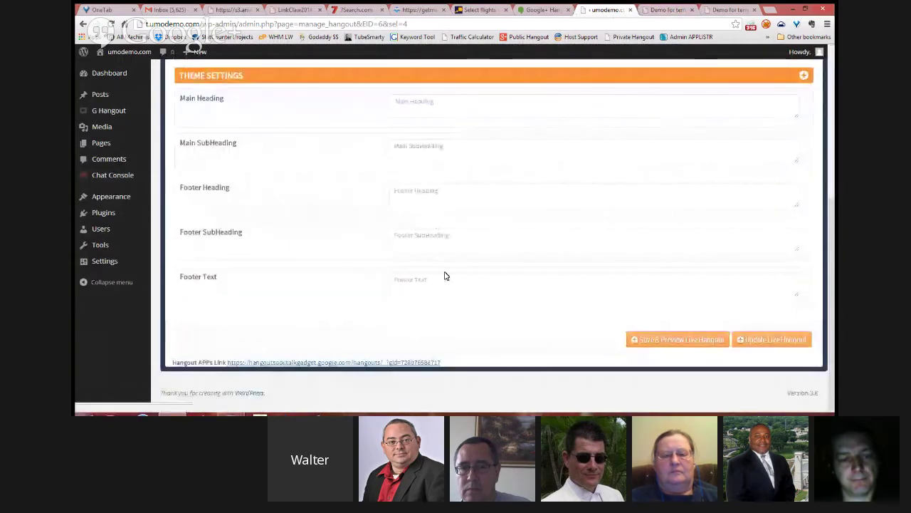
scroll(451, 276, "up", 3)
Step: Expand the REPLAY page's Theme Settings to show its heading, subheading and previous-webinar fields
left_click(377, 190)
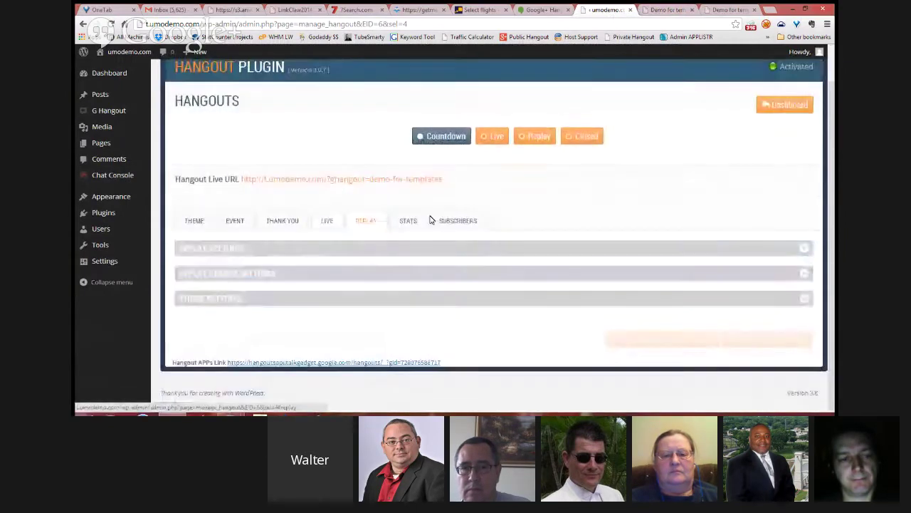
left_click(381, 299)
scroll(442, 289, "down", 3)
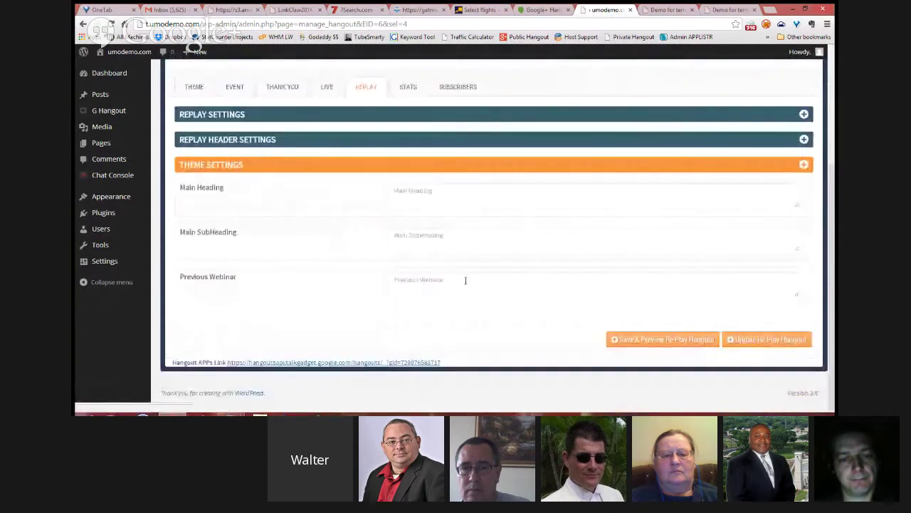
scroll(475, 272, "up", 2)
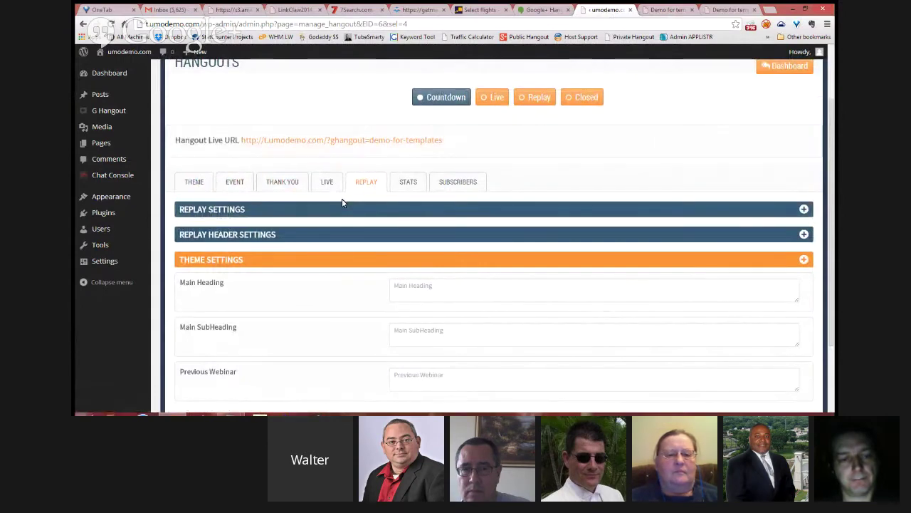
scroll(552, 271, "down", 2)
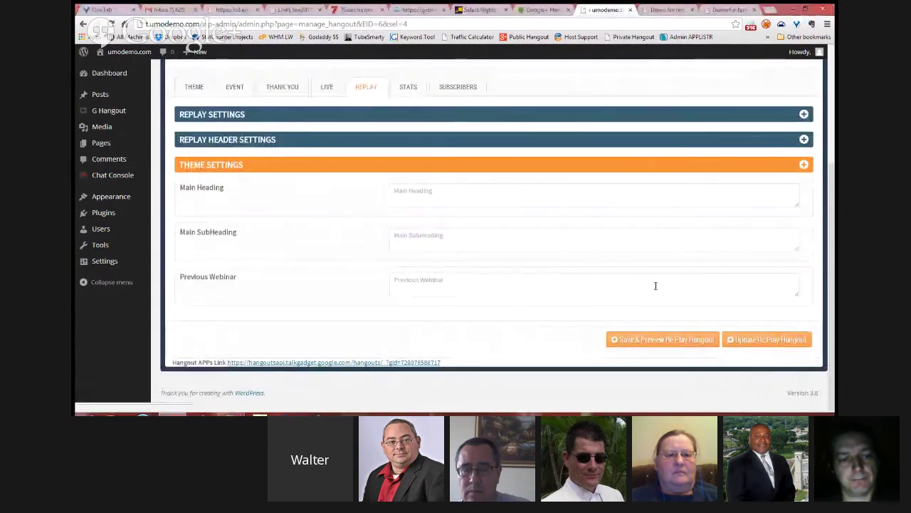
left_click(542, 9)
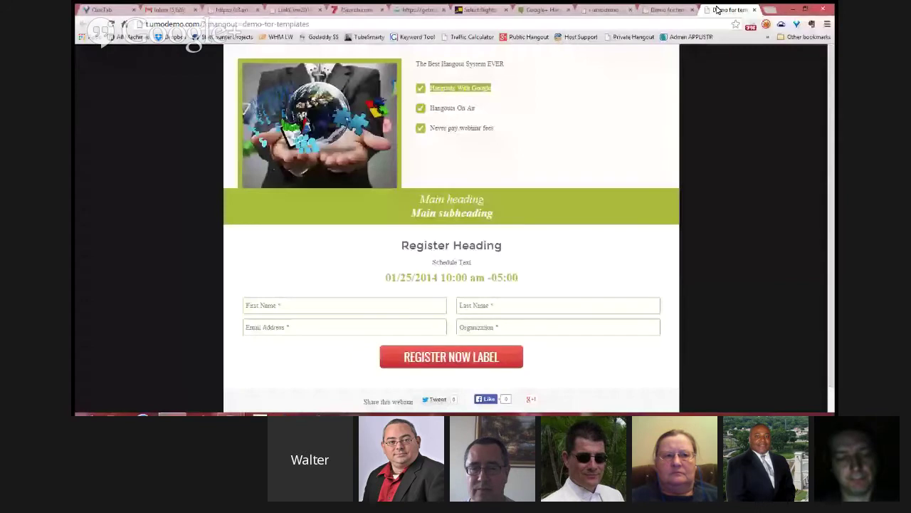
left_click(605, 9)
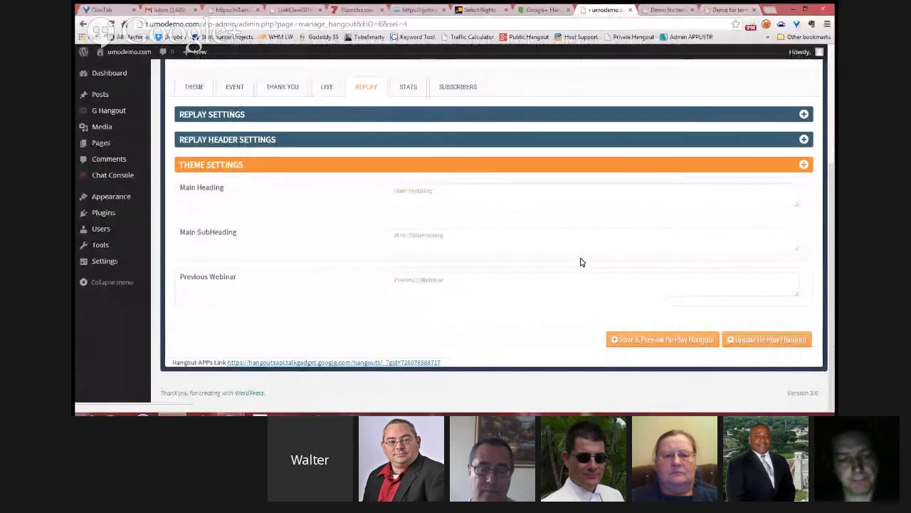
Step: View the THEME layout choices, then return to the Hangouts list via Dashboard
scroll(187, 233, "up", 1)
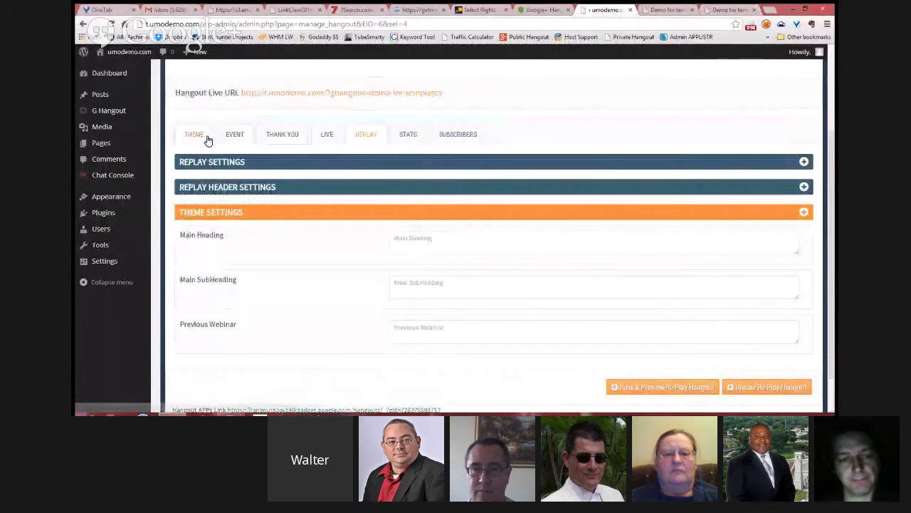
left_click(205, 138)
scroll(423, 164, "up", 2)
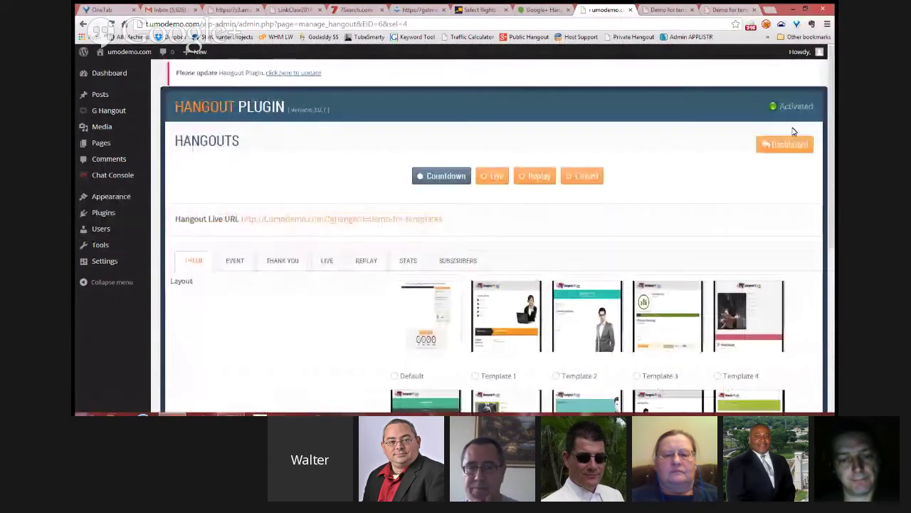
left_click(787, 146)
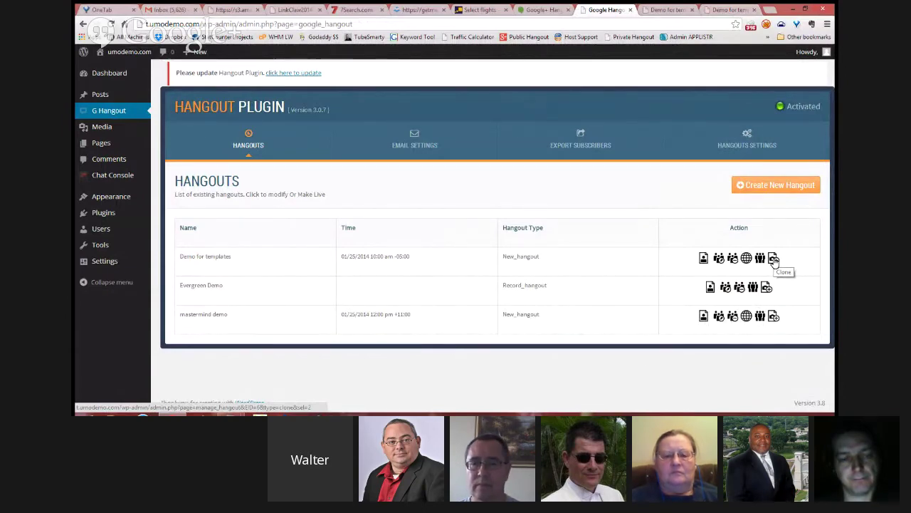
Step: Clone the Demo for templates hangout and look through its Event Details
left_click(774, 261)
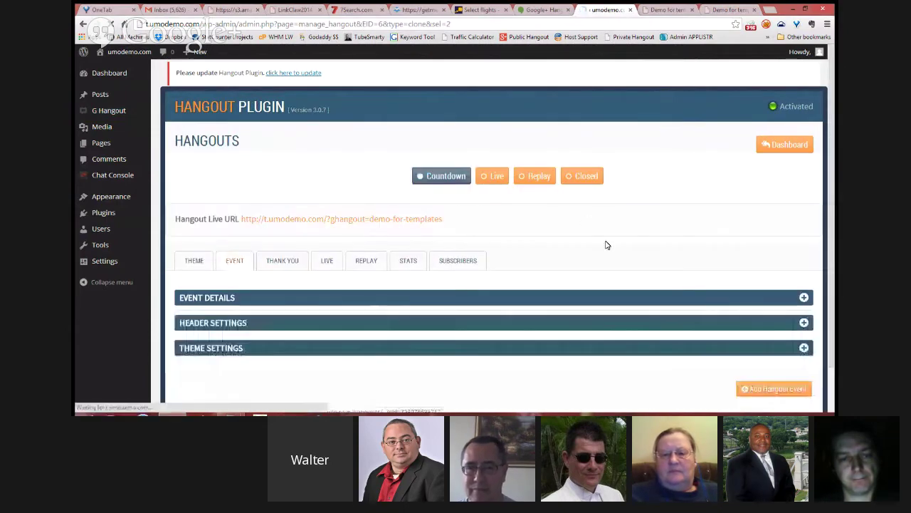
left_click(507, 297)
scroll(474, 302, "down", 3)
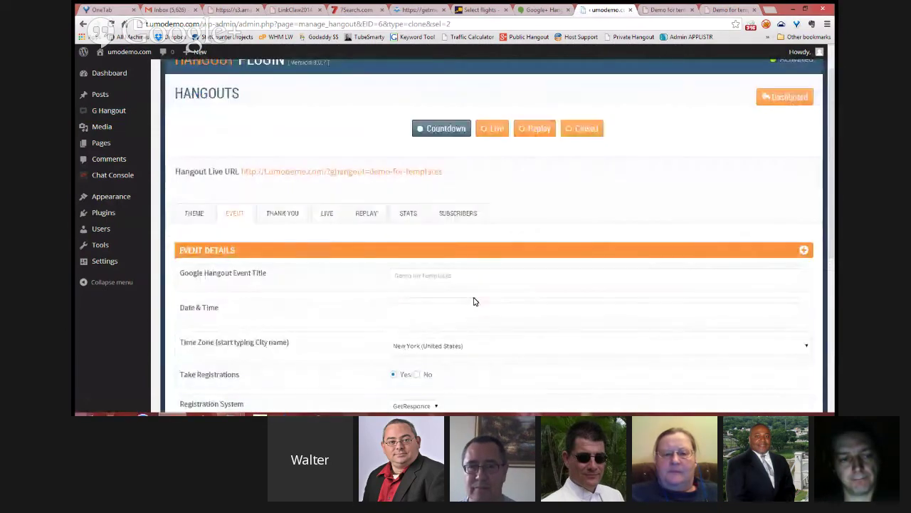
scroll(512, 300, "down", 2)
scroll(513, 302, "up", 5)
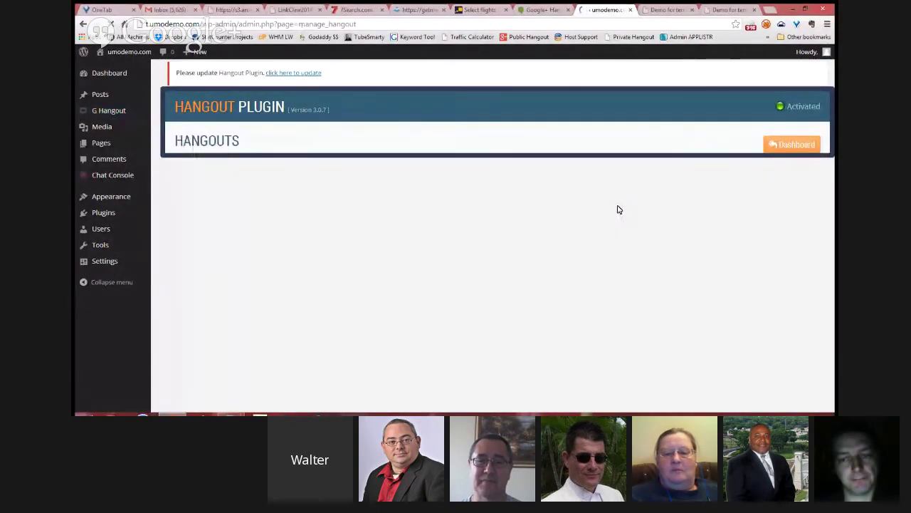
Step: Choose the Default layout template for the new hangout on the THEME tab
left_click(190, 222)
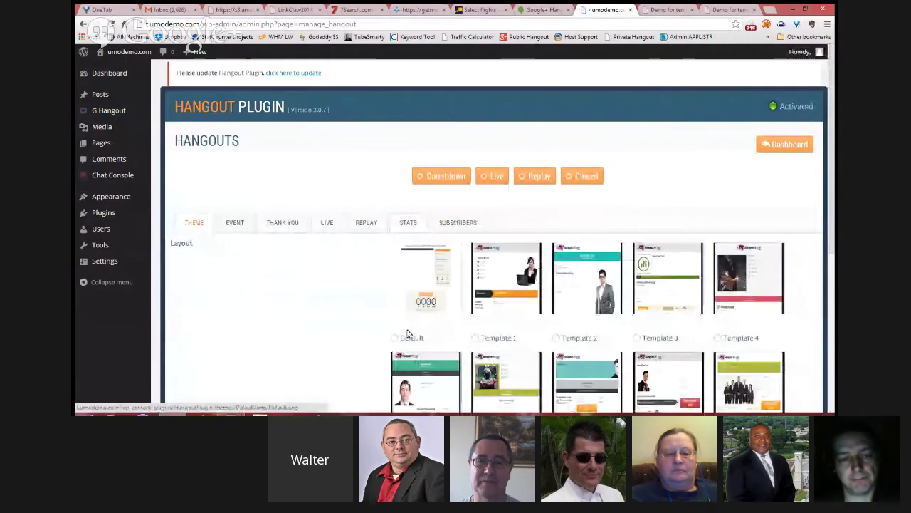
left_click(405, 336)
scroll(351, 277, "down", 5)
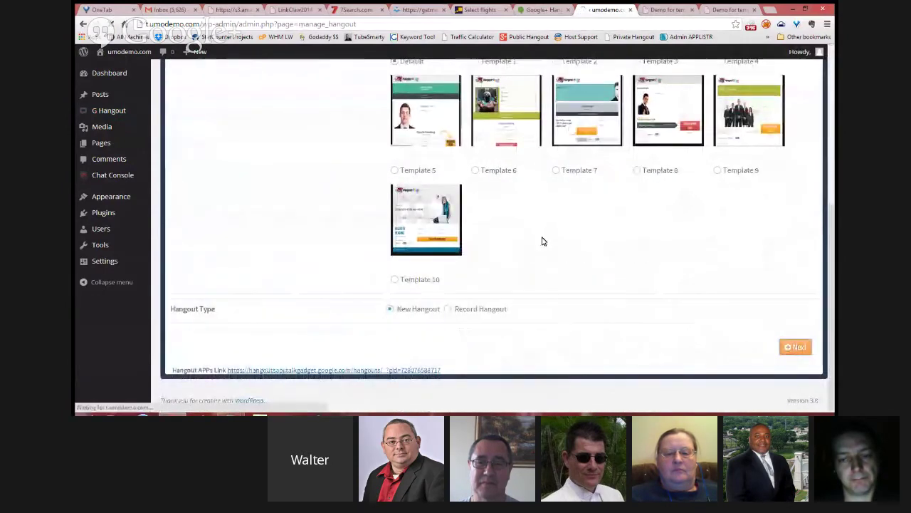
scroll(543, 242, "up", 3)
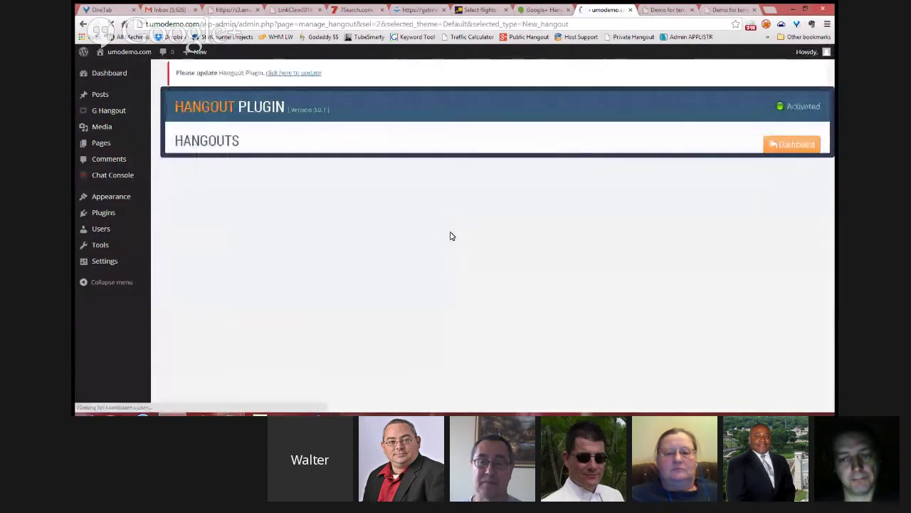
Step: Expand the EVENT DETAILS panel and place the cursor in the event title field
scroll(427, 260, "down", 1)
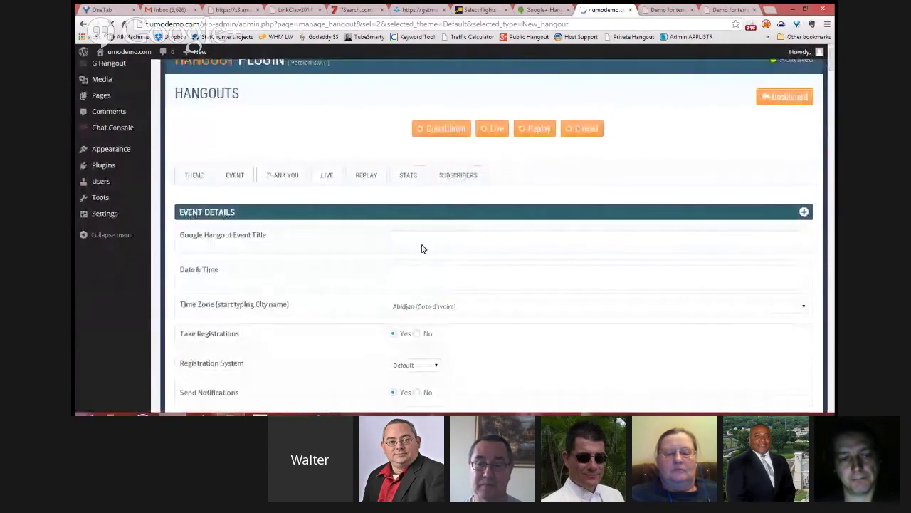
left_click(422, 243)
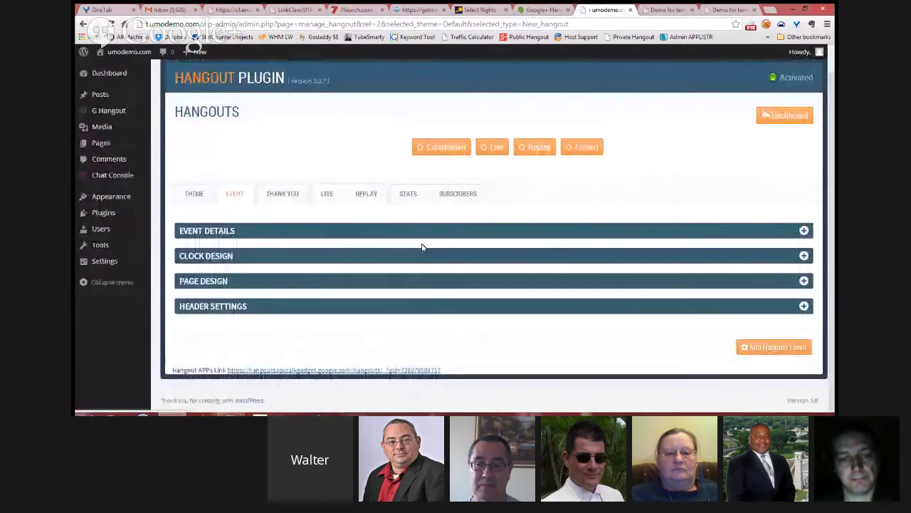
left_click(421, 238)
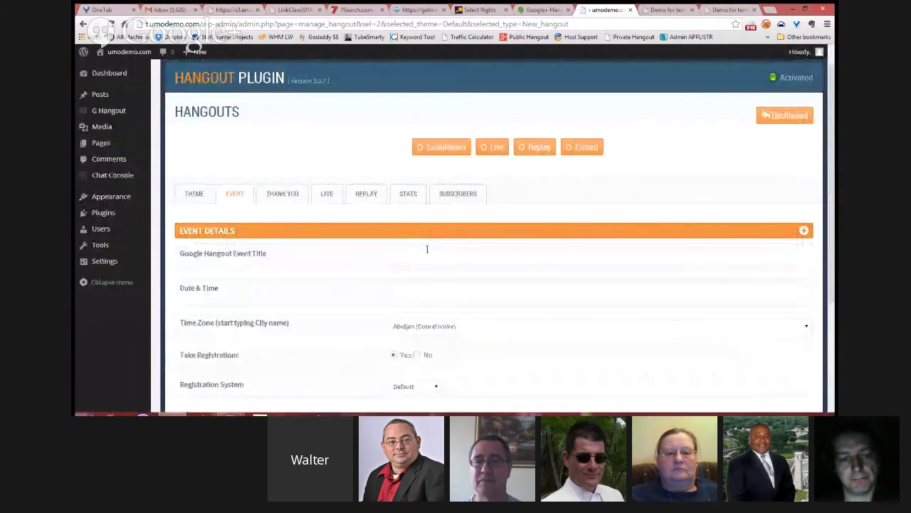
left_click(425, 248)
Step: Title the event 'default speed setup', scheduled 01/25/2014 01:00 pm, New York time zone
type("default speed setup")
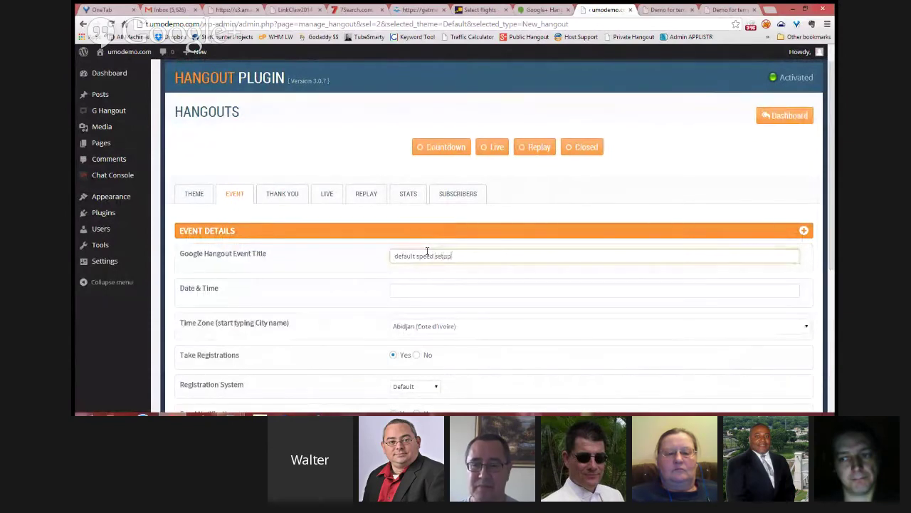
left_click(421, 293)
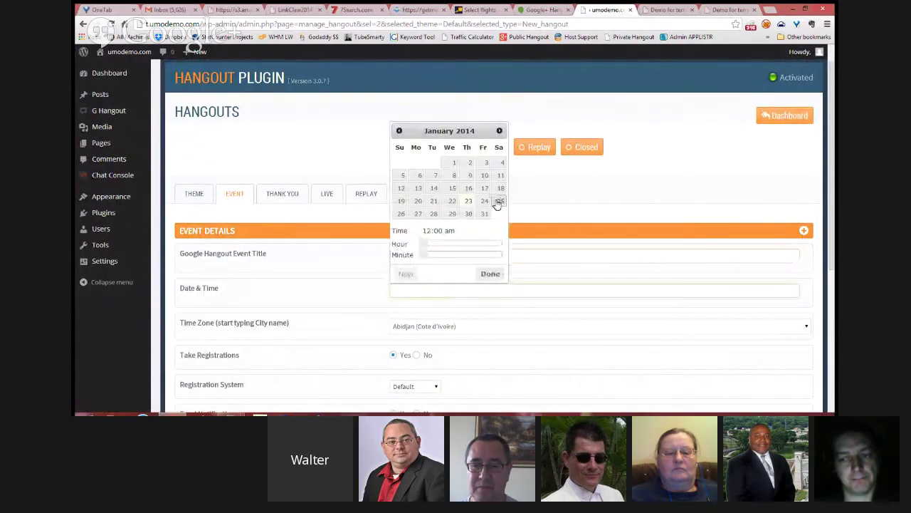
left_click(499, 201)
left_click(468, 243)
left_click(462, 310)
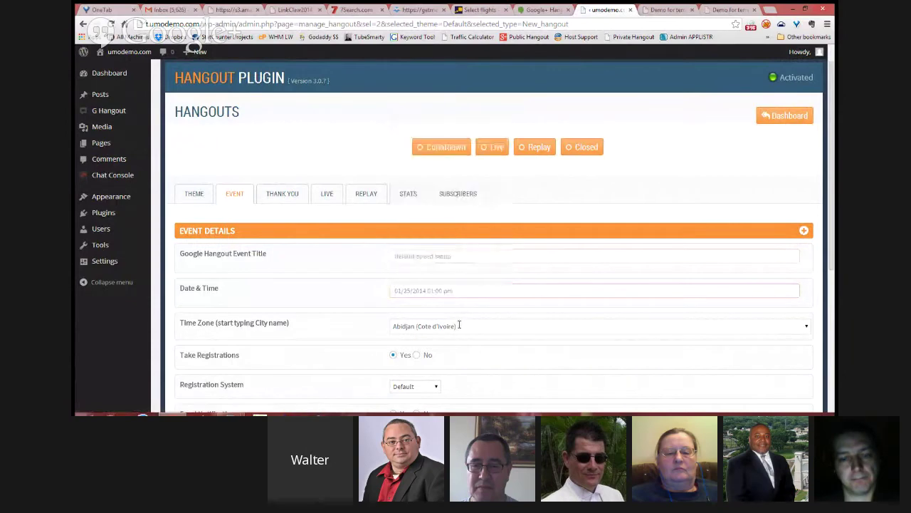
left_click(459, 326)
type("new y")
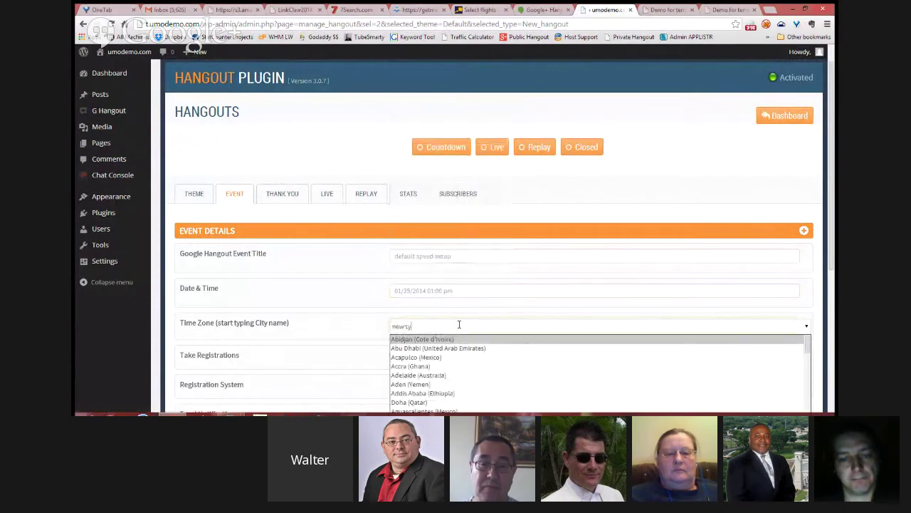
type("ty")
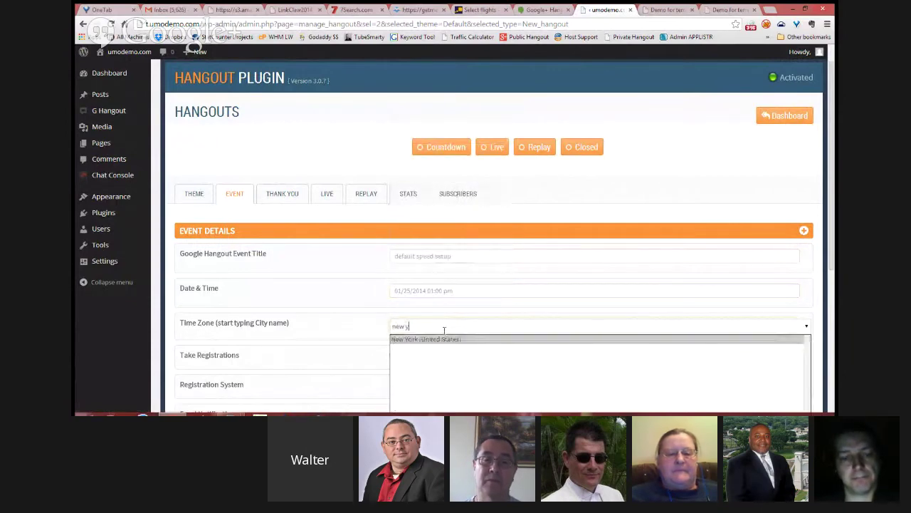
left_click(434, 339)
scroll(461, 320, "down", 3)
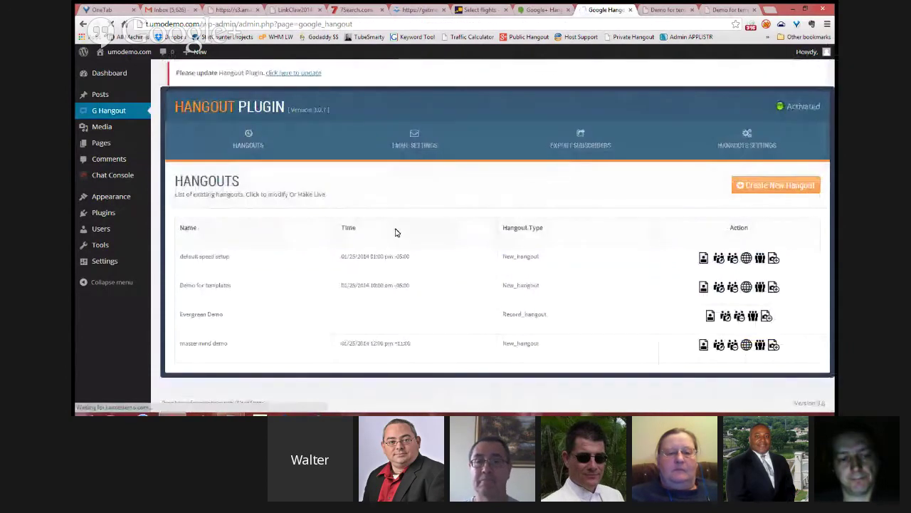
Step: Open the public countdown and registration page for 'default speed setup', then return to Google+ Hangouts
left_click(704, 259)
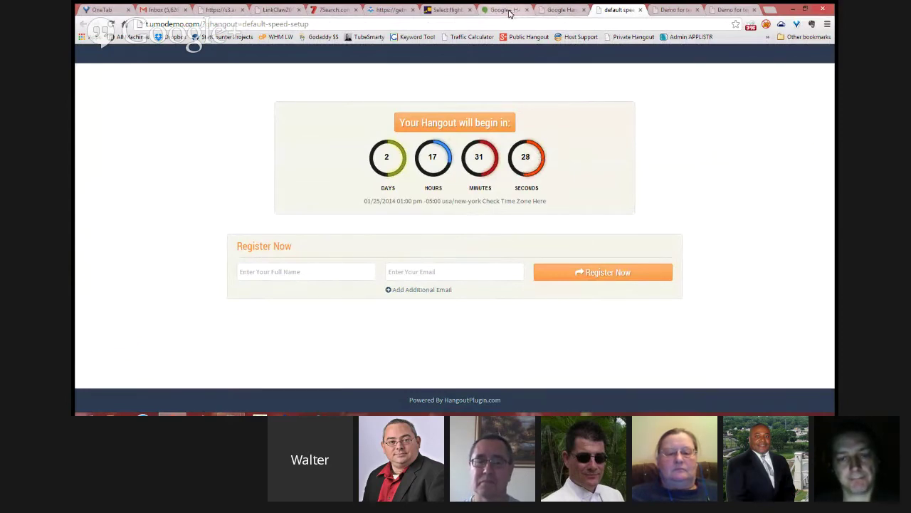
left_click(507, 11)
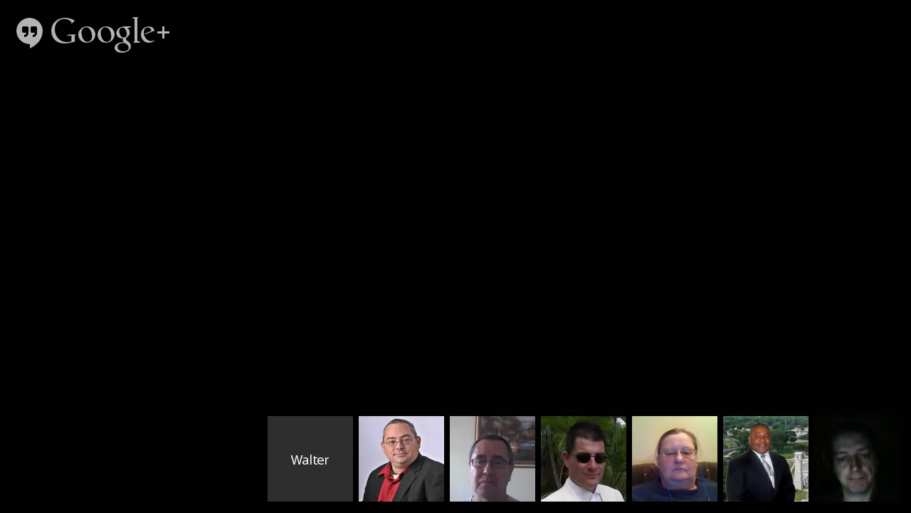
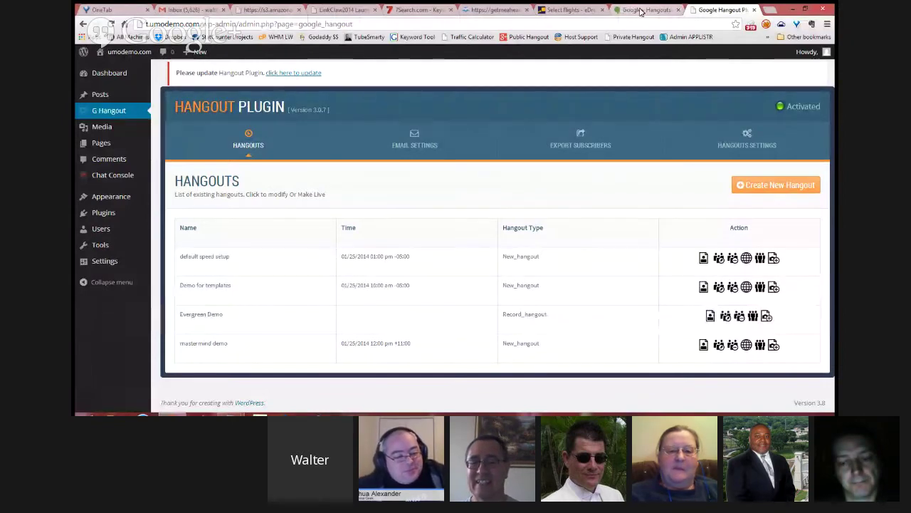
Step: Check the Google+ Hangouts broadcast, then open a new browser tab beside the plugin admin
left_click(640, 10)
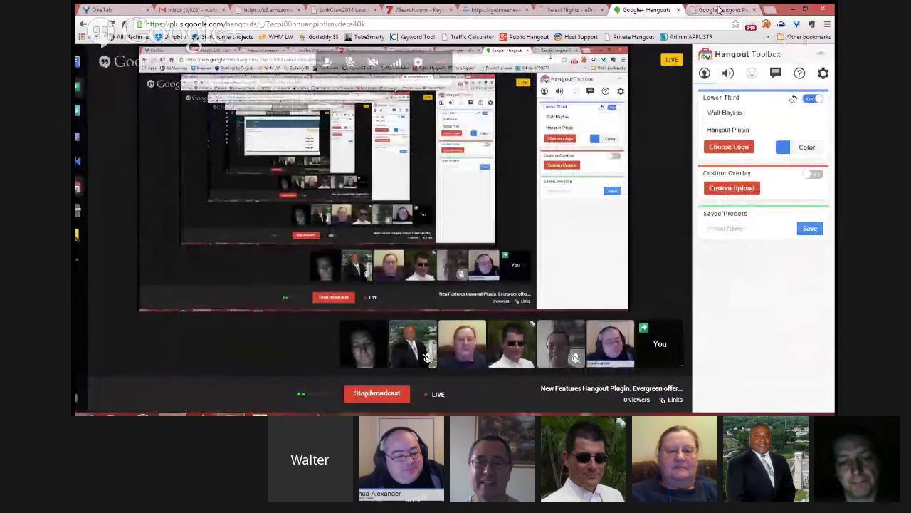
left_click(721, 10)
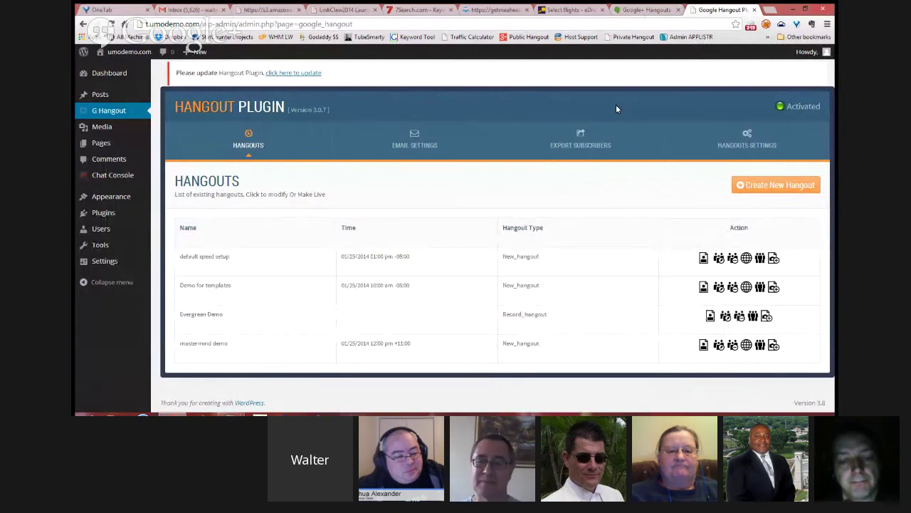
left_click(770, 13)
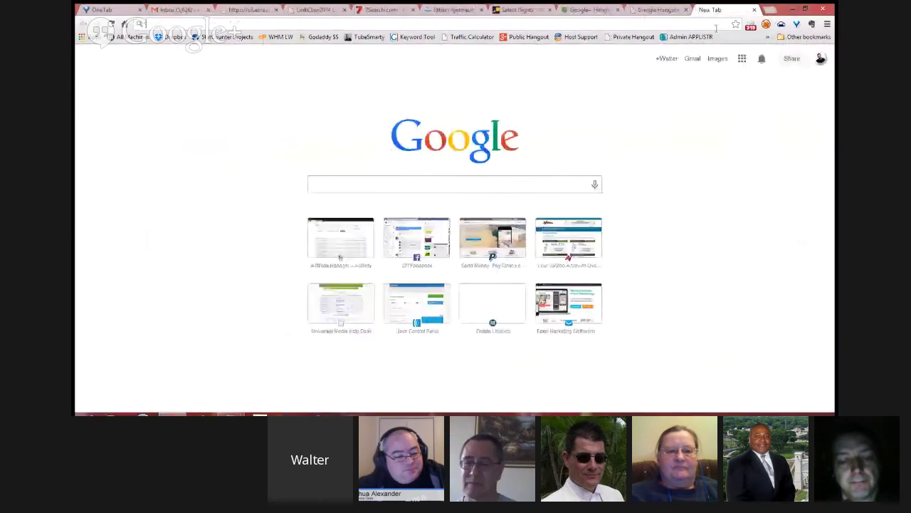
Step: Open YouTube in the new tab from the Google apps grid
left_click(742, 58)
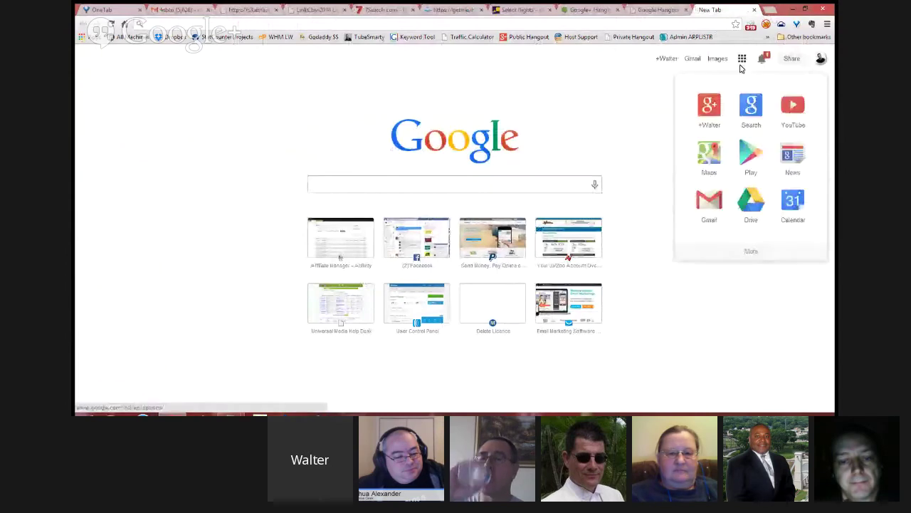
left_click(622, 116)
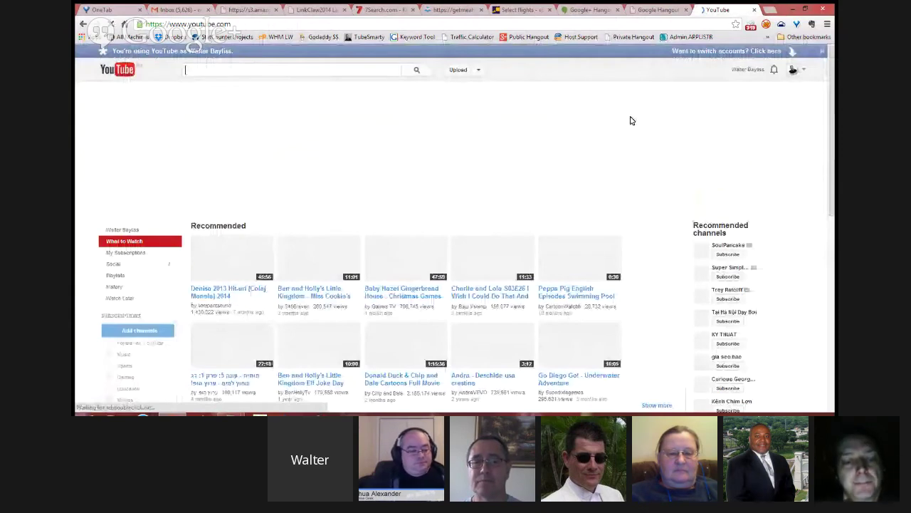
Step: Show the PR Powershot Domain Analysis Software video's embed code from Video Manager, then return to the plugin
left_click(644, 108)
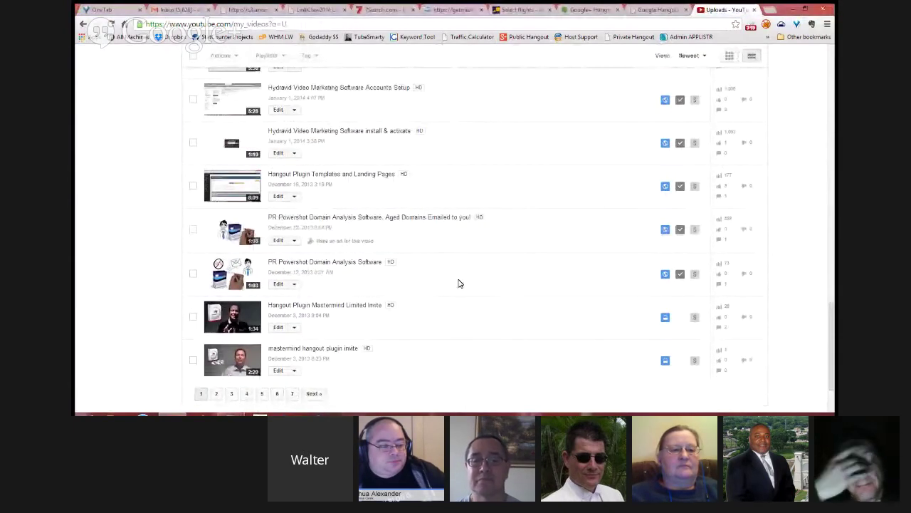
left_click(381, 263)
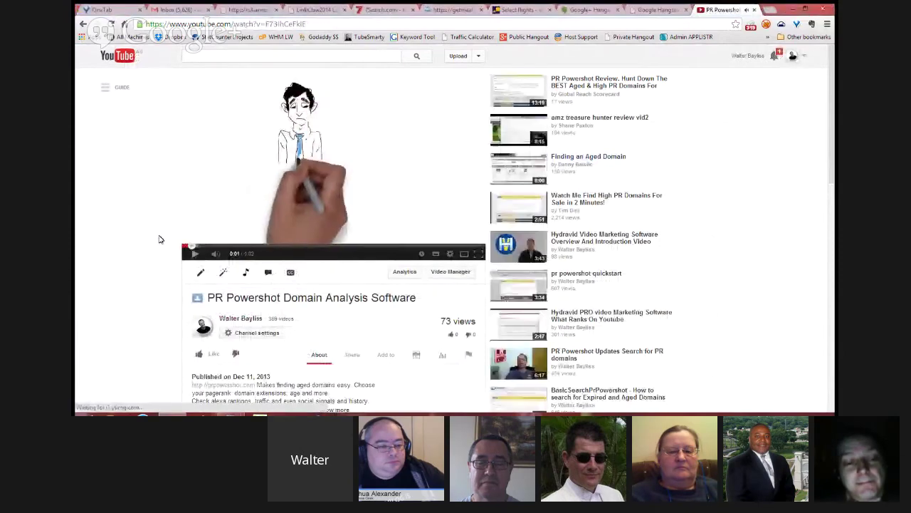
scroll(126, 222, "down", 3)
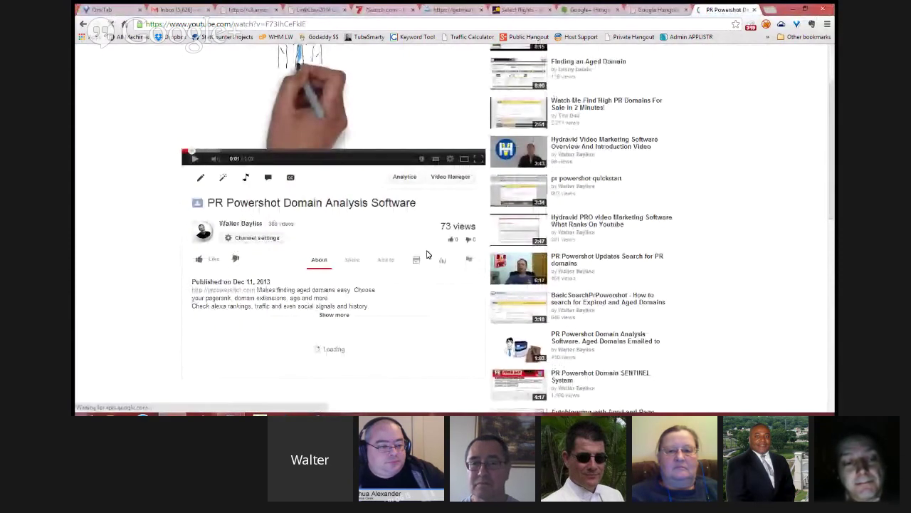
left_click(358, 265)
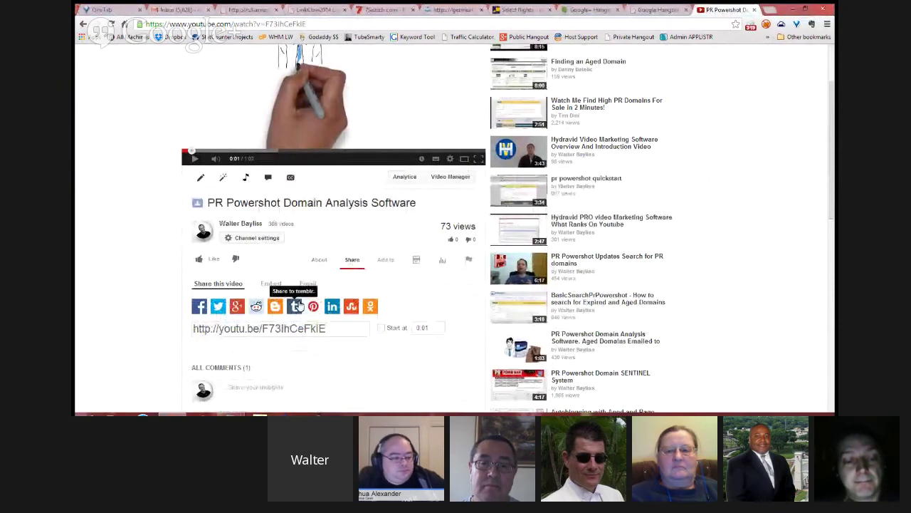
left_click(271, 283)
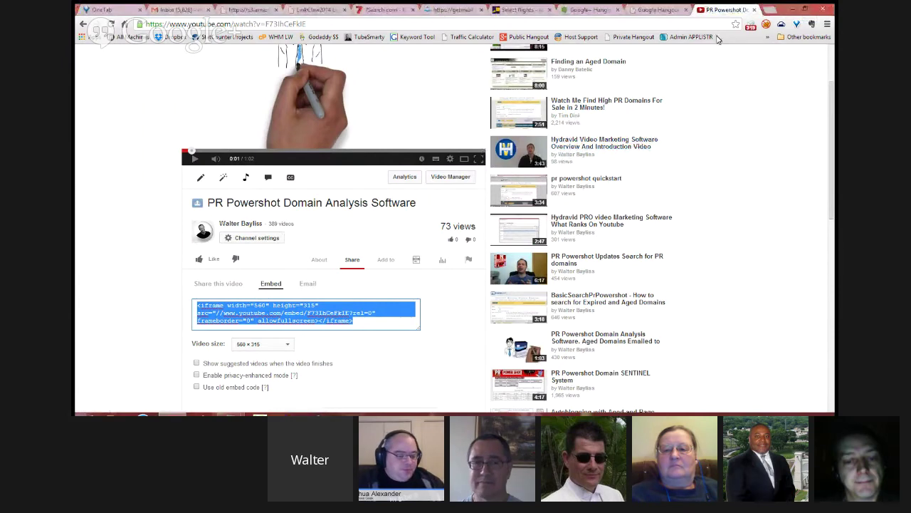
left_click(653, 12)
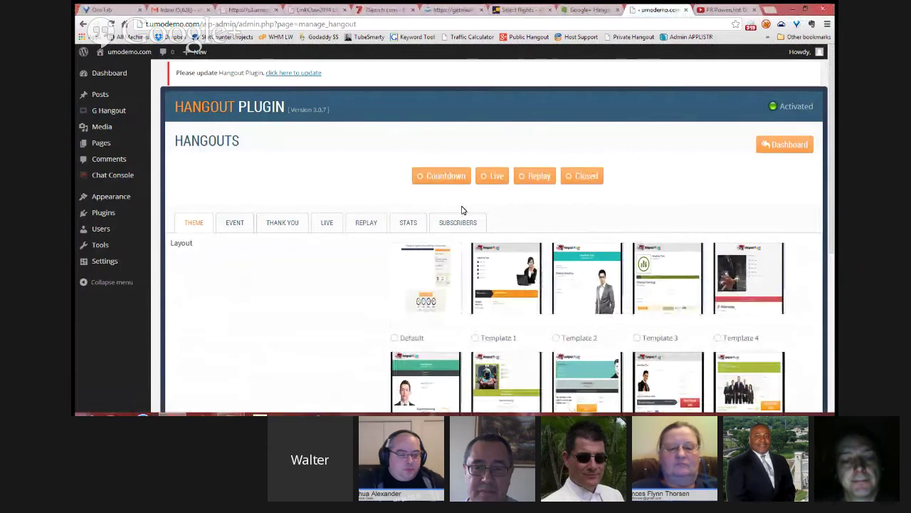
Step: Keep Template 9 and Record Hangout, and continue to the event settings
scroll(461, 210, "down", 2)
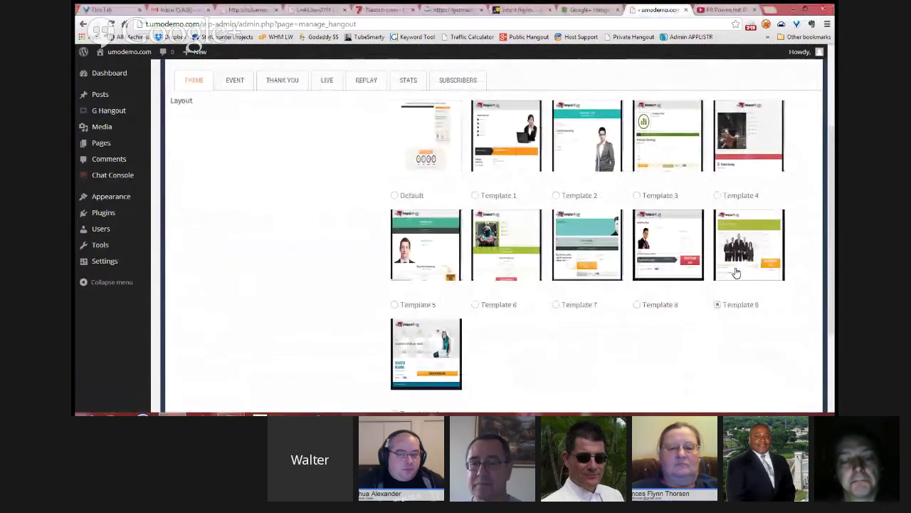
scroll(734, 297, "down", 2)
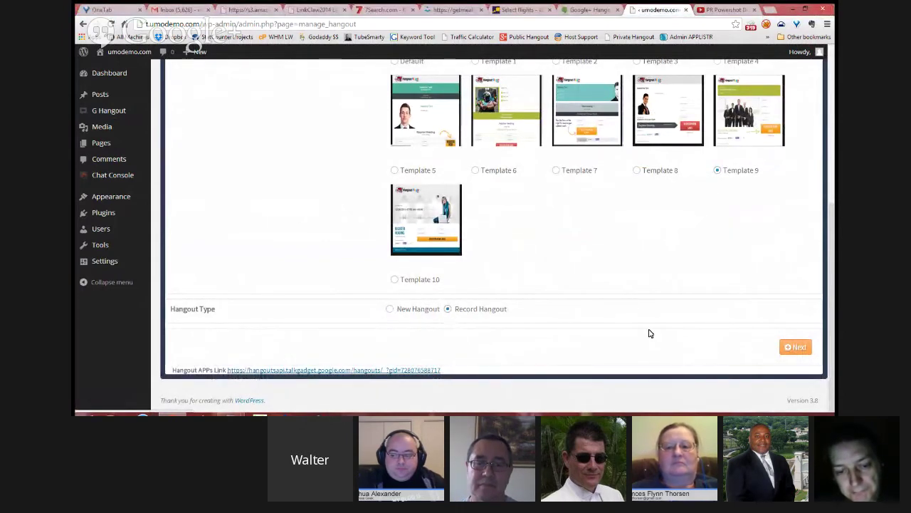
left_click(789, 343)
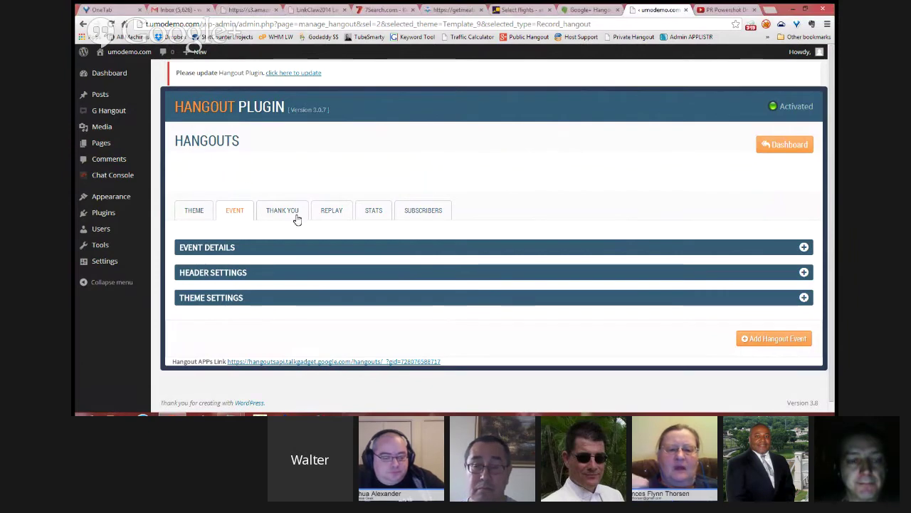
Step: Title the event 'Demonstration Replay' in Event Details
left_click(230, 248)
left_click(399, 274)
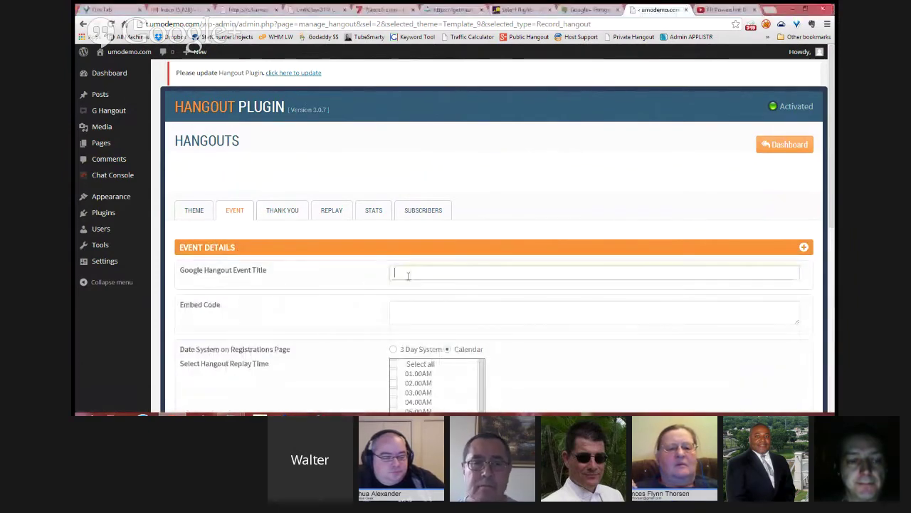
type("Demon")
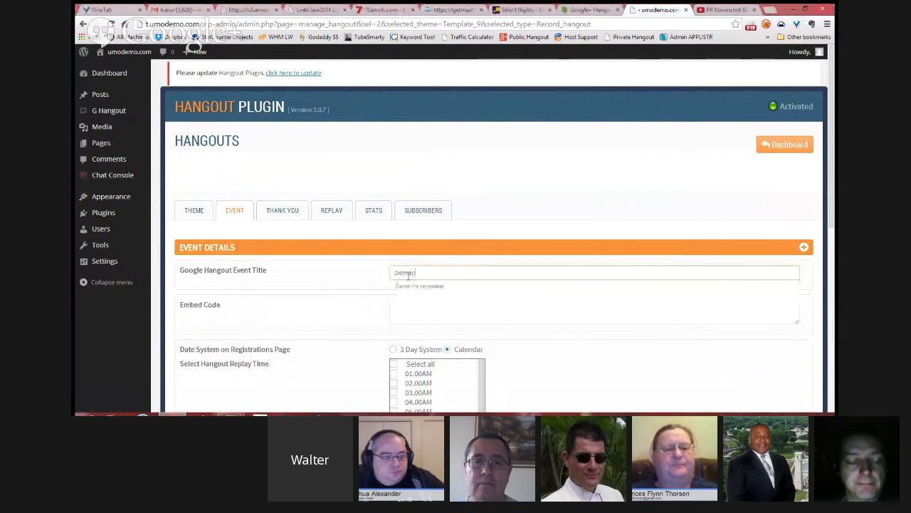
type("stration Repla")
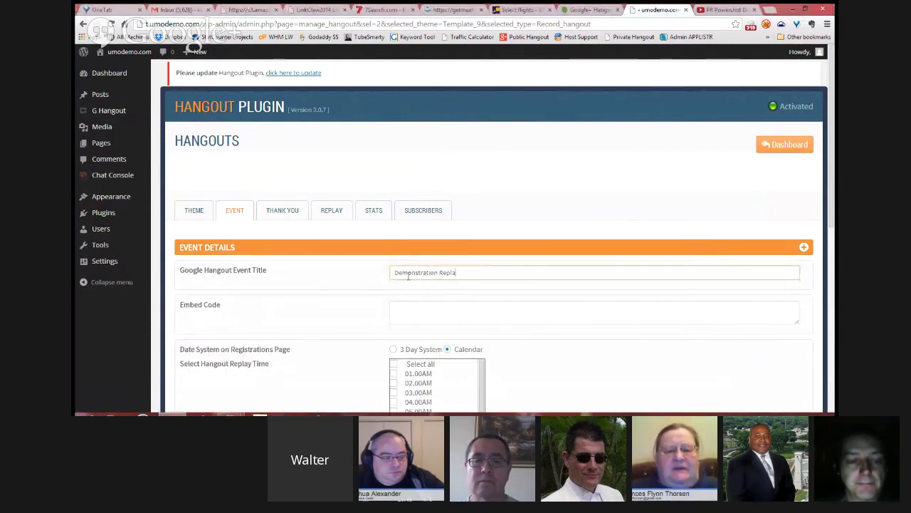
type("y")
left_click(410, 305)
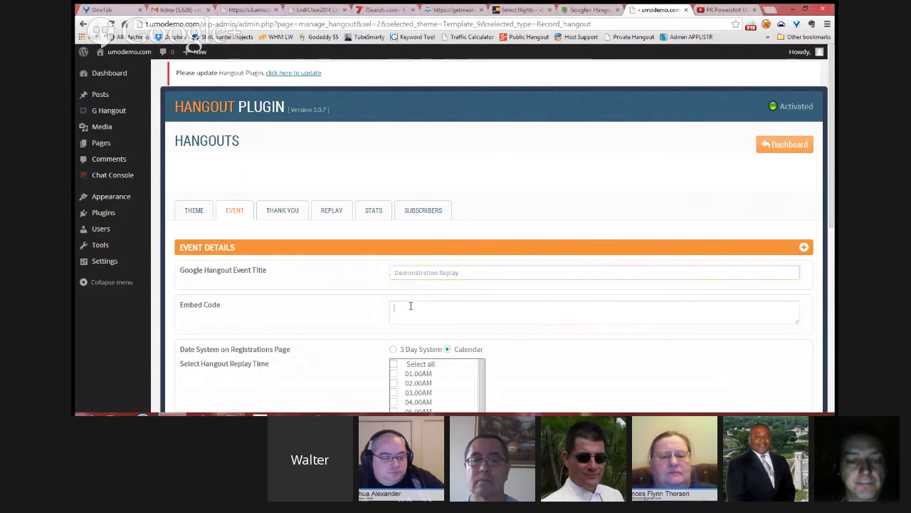
scroll(441, 242, "down", 2)
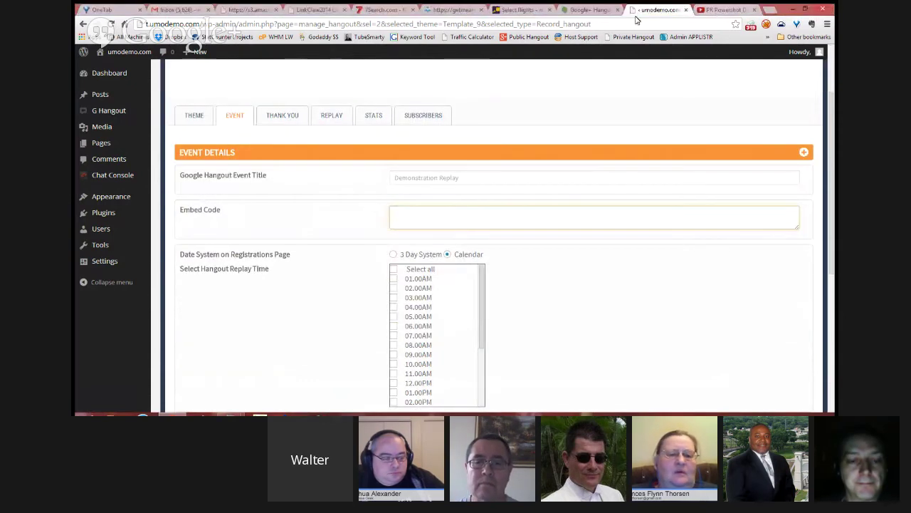
Step: Copy the YouTube video's iframe code and paste it into the Embed Code field
left_click(712, 15)
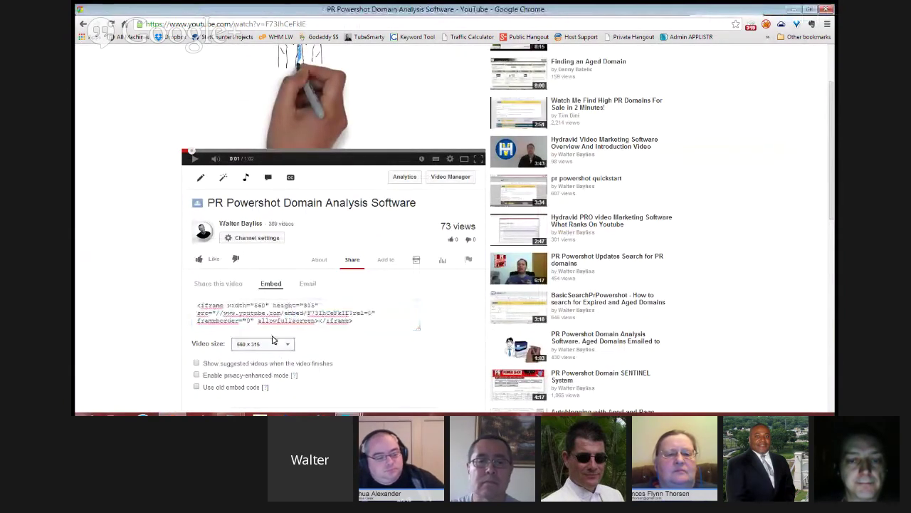
left_click(291, 311)
right_click(299, 322)
left_click(291, 321)
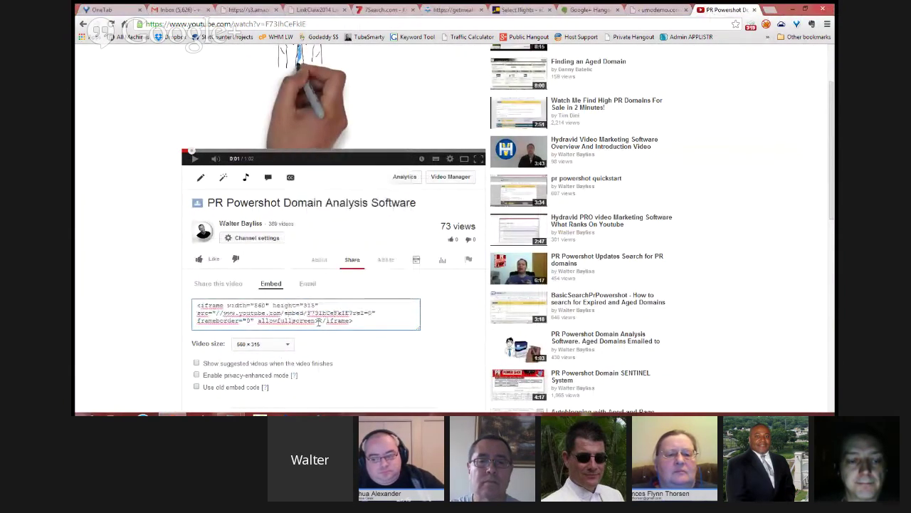
key("ctrl+a")
key("ctrl+c")
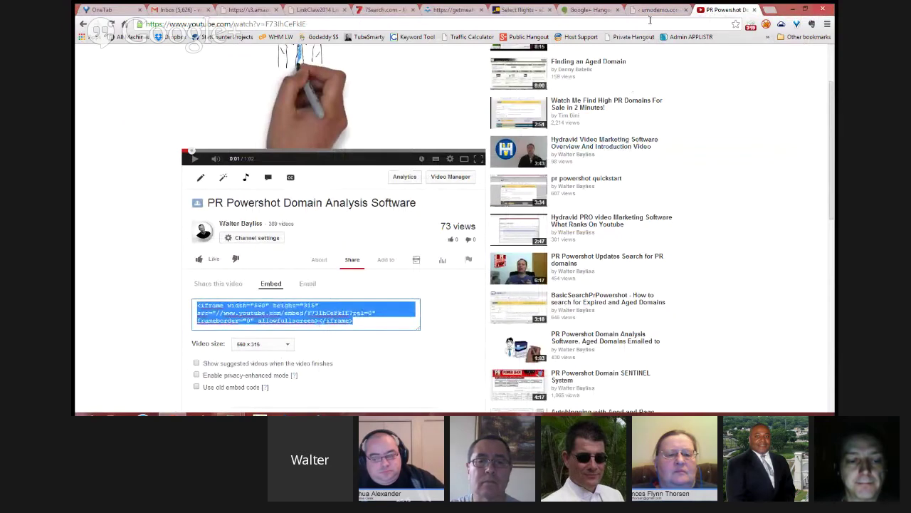
left_click(648, 13)
left_click(483, 225)
key("ctrl+v")
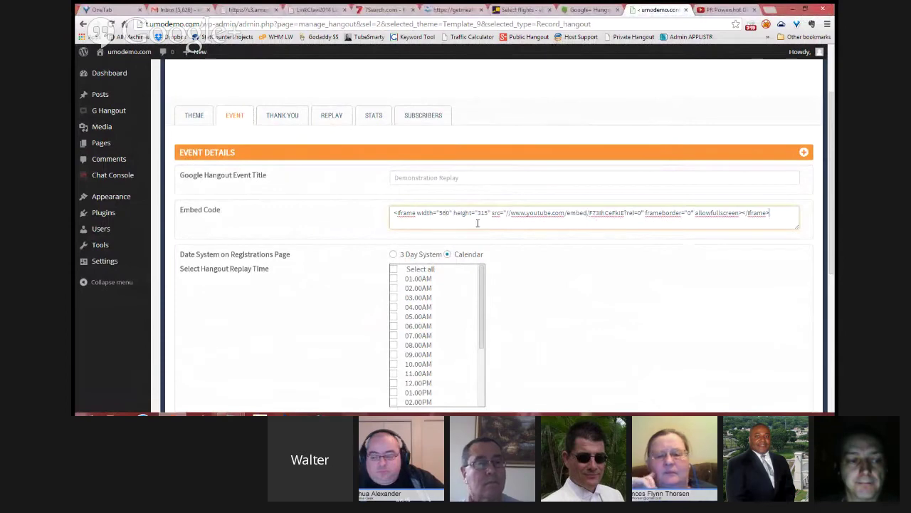
scroll(573, 292, "down", 2)
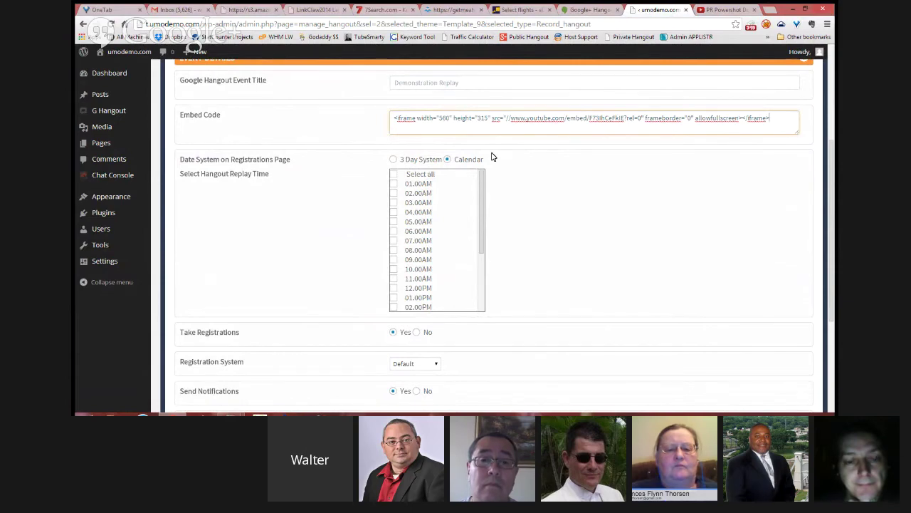
Step: Switch the registration dates to the 3 Day System
left_click(394, 160)
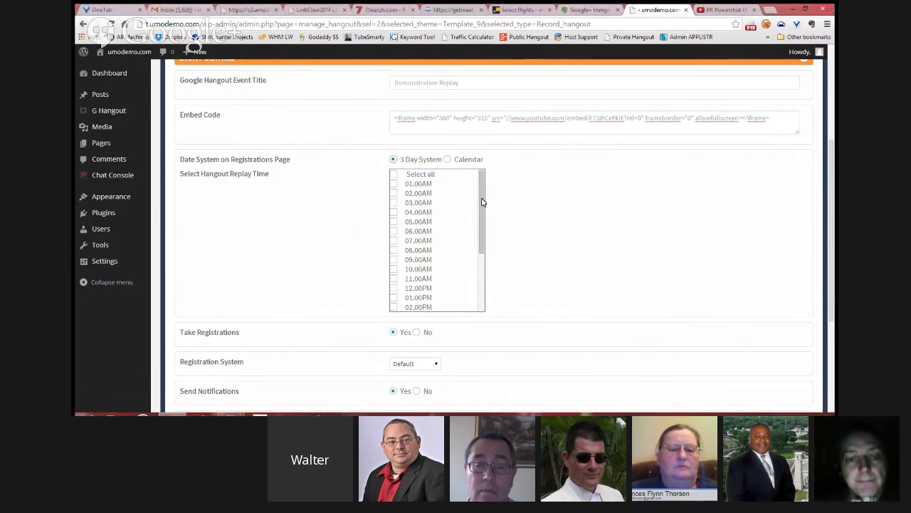
left_click_drag(483, 199, 481, 178)
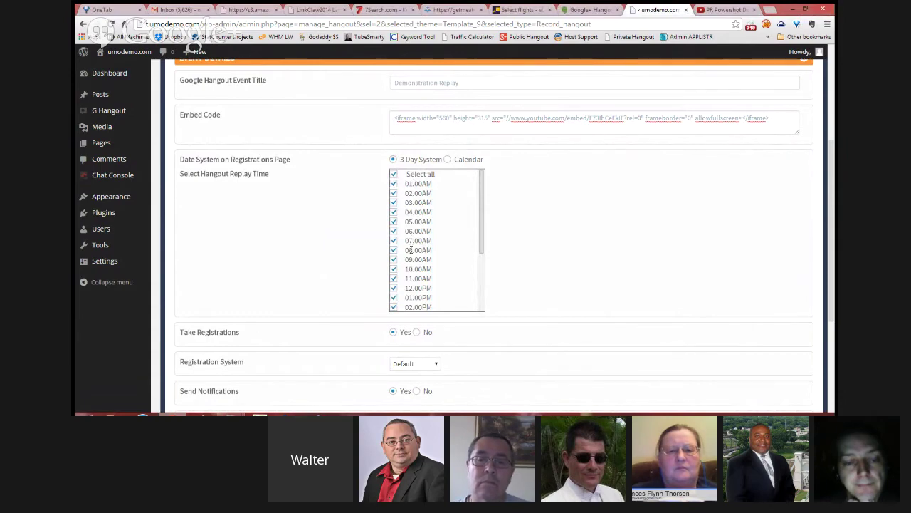
left_click_drag(482, 236, 481, 178)
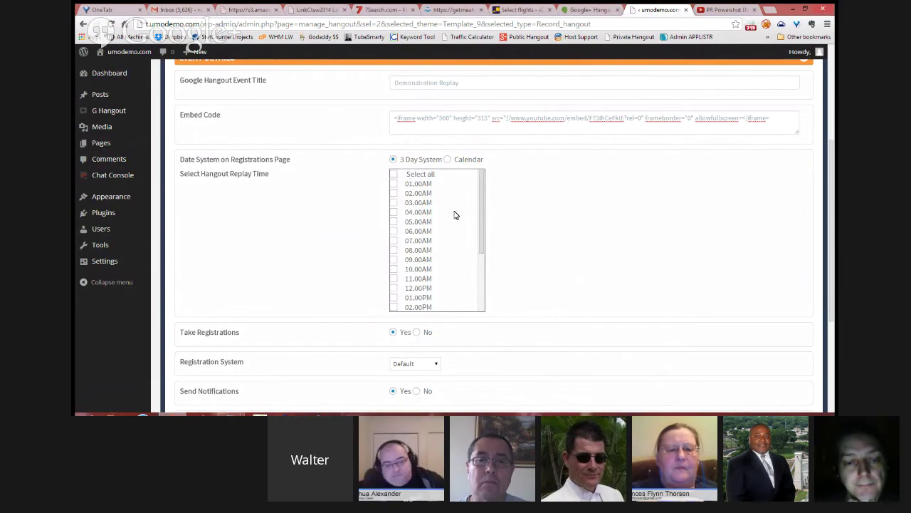
Step: Tick replay times 07.00AM, 10.00AM, 02.00PM, 05.00PM and 09.00PM
left_click(397, 243)
scroll(447, 251, "down", 2)
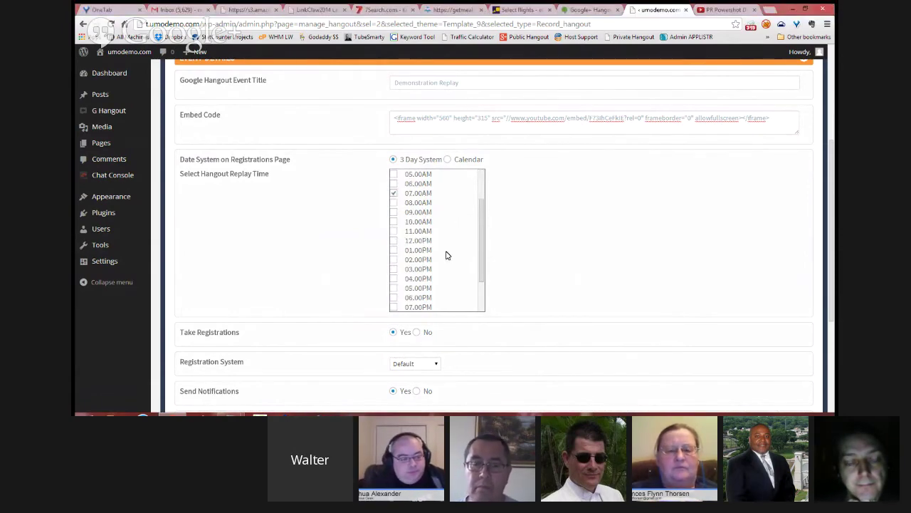
left_click(395, 222)
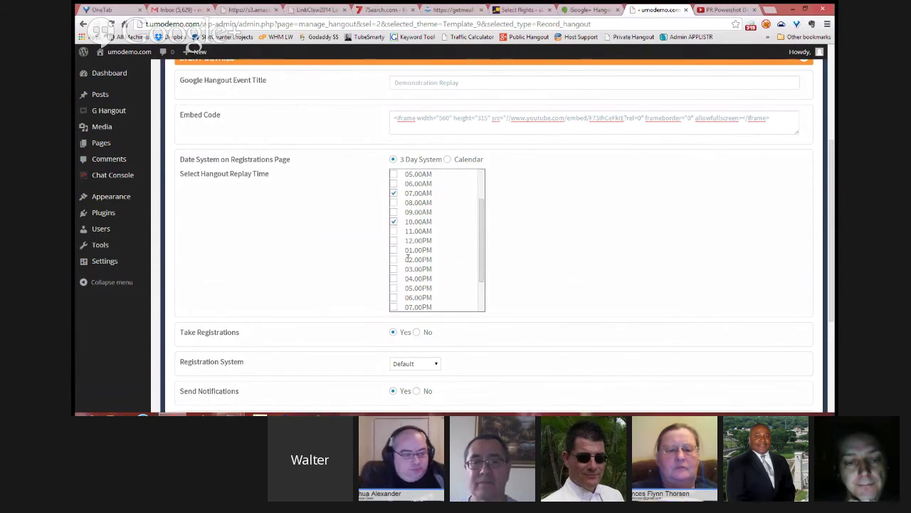
left_click(395, 259)
scroll(435, 287, "down", 2)
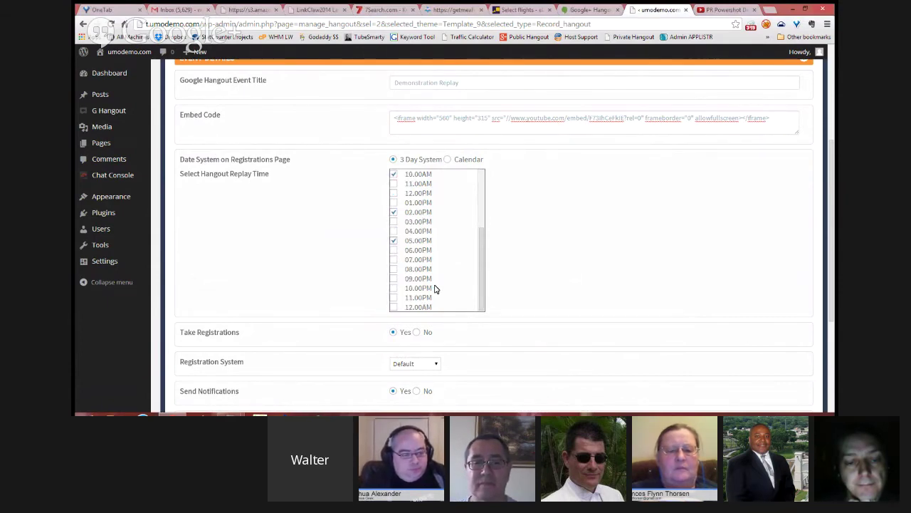
left_click(394, 279)
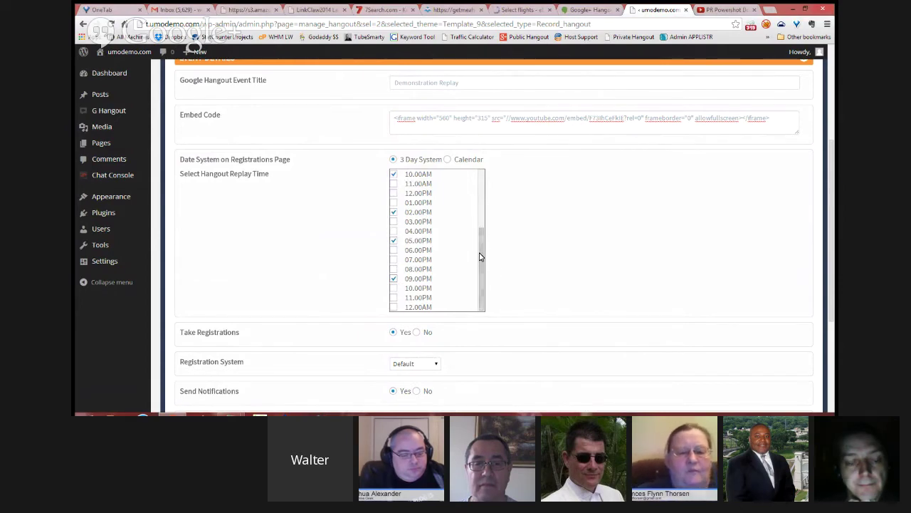
left_click_drag(480, 257, 477, 199)
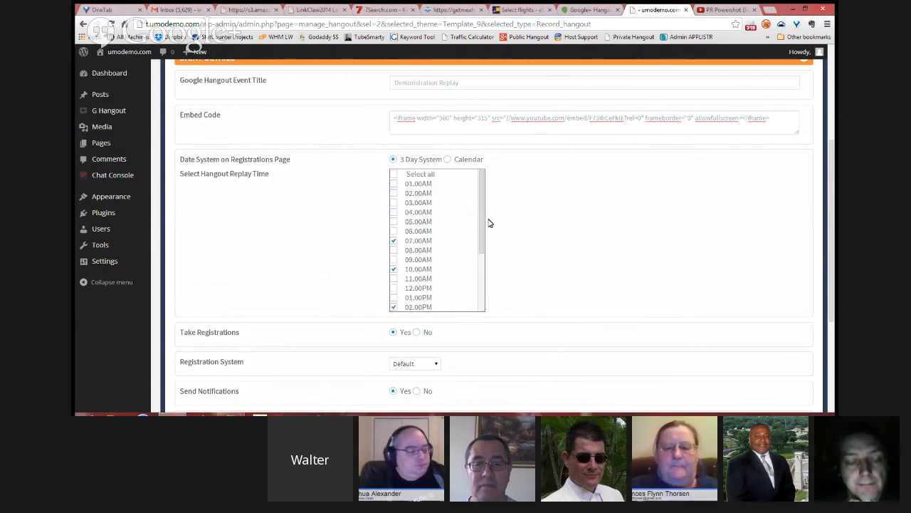
Step: Expand the Theme Settings section at the bottom of the form
scroll(483, 242, "down", 3)
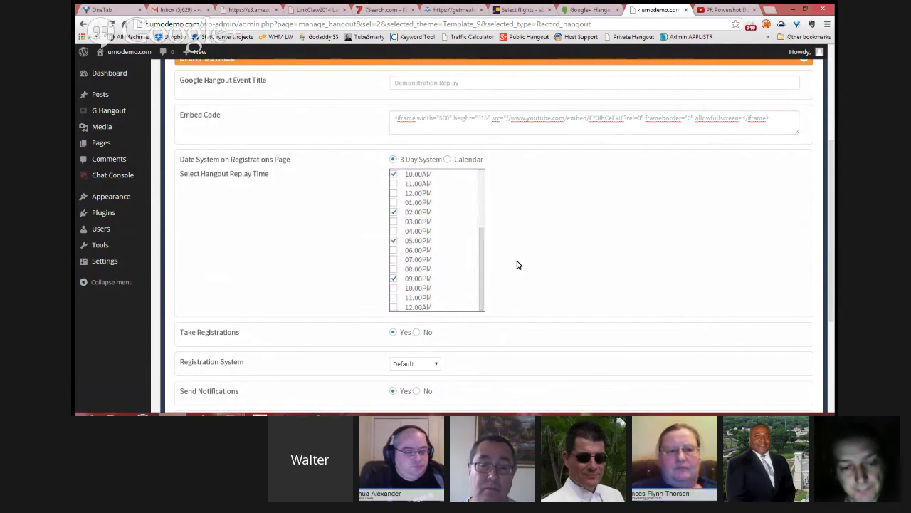
scroll(411, 271, "down", 2)
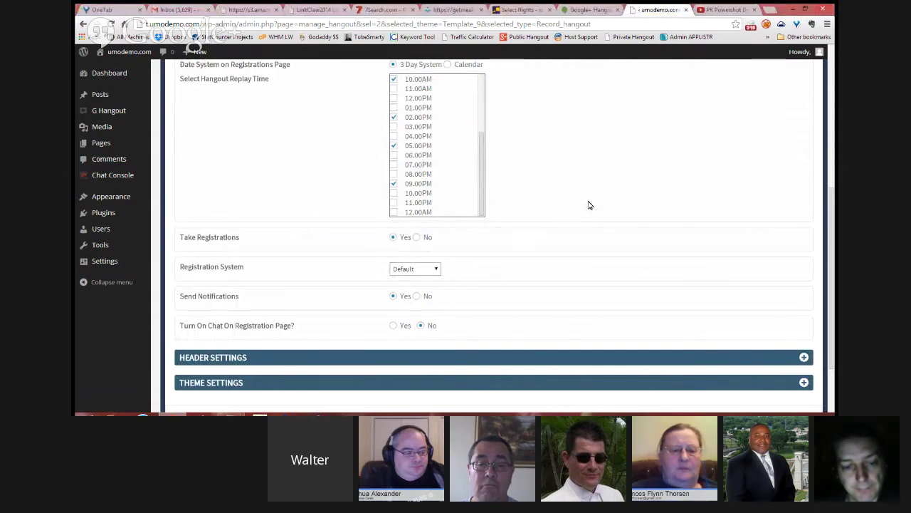
scroll(596, 200, "down", 1)
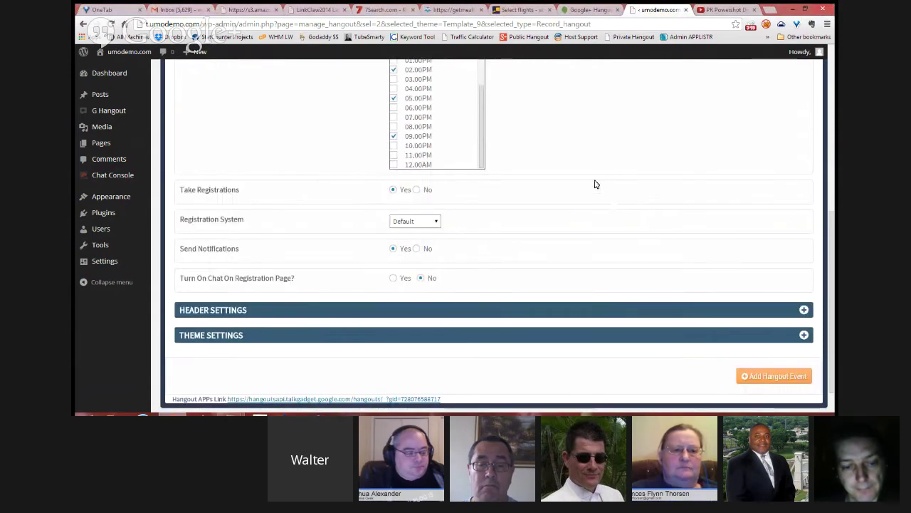
scroll(513, 203, "down", 1)
scroll(494, 202, "up", 3)
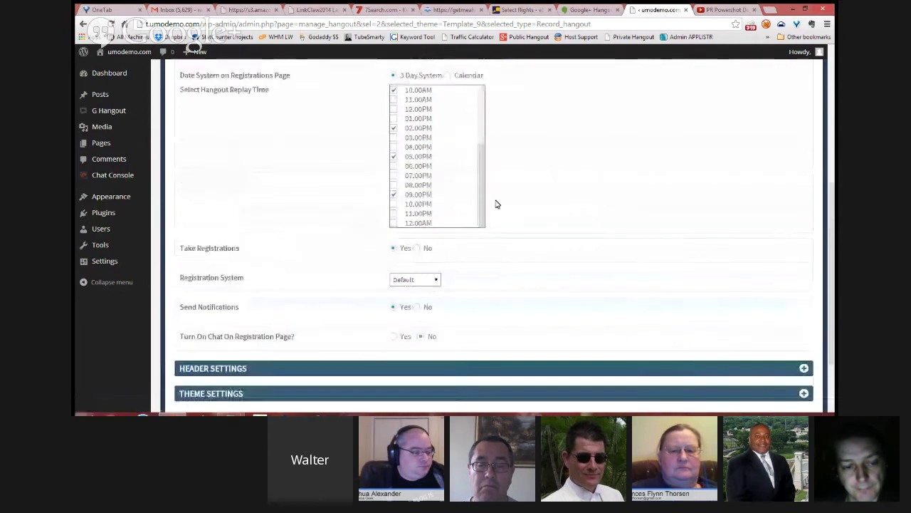
scroll(507, 244, "down", 1)
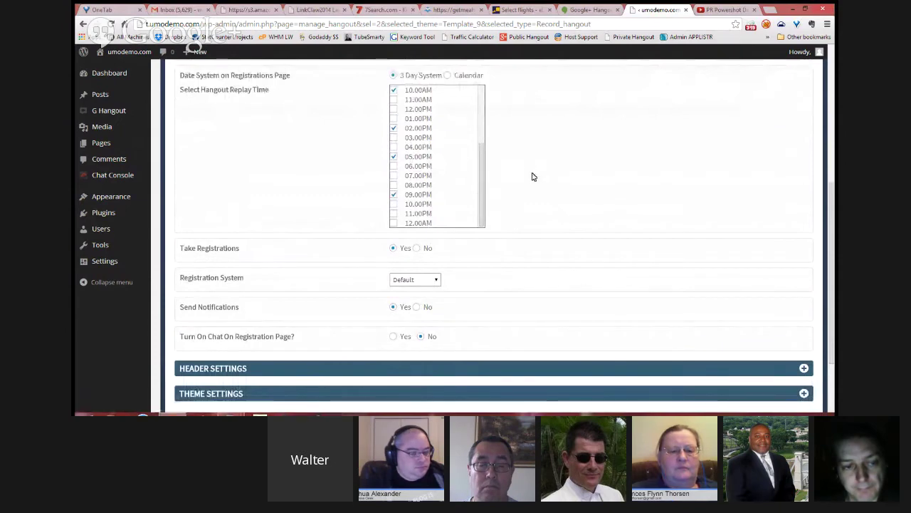
scroll(544, 182, "down", 1)
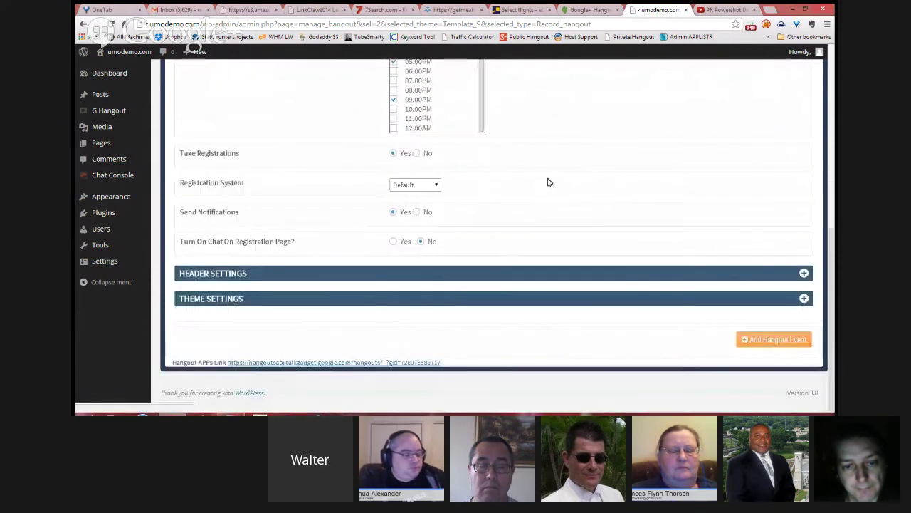
scroll(502, 151, "up", 3)
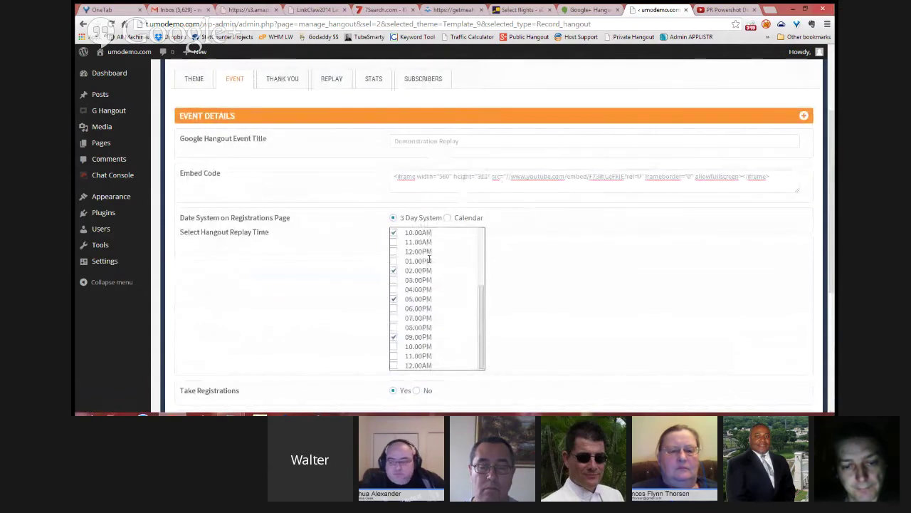
scroll(496, 315, "down", 2)
scroll(477, 310, "down", 2)
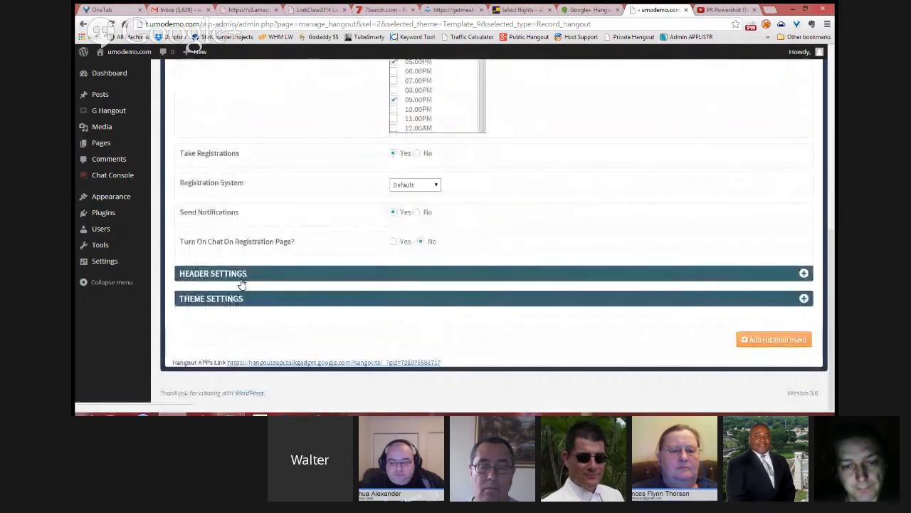
left_click(255, 301)
Step: Set the headline to 'Sign up to view our presentation' and add the hangout event
scroll(498, 227, "down", 2)
left_click(430, 189)
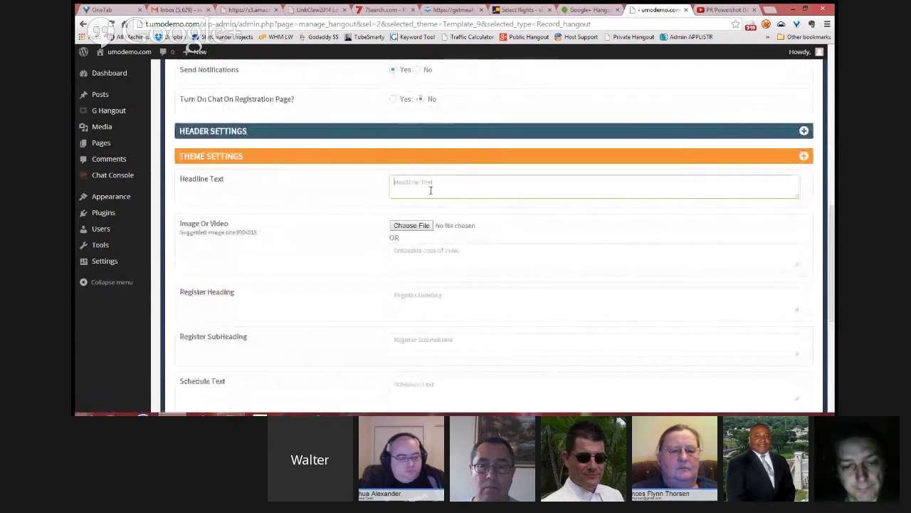
type("S")
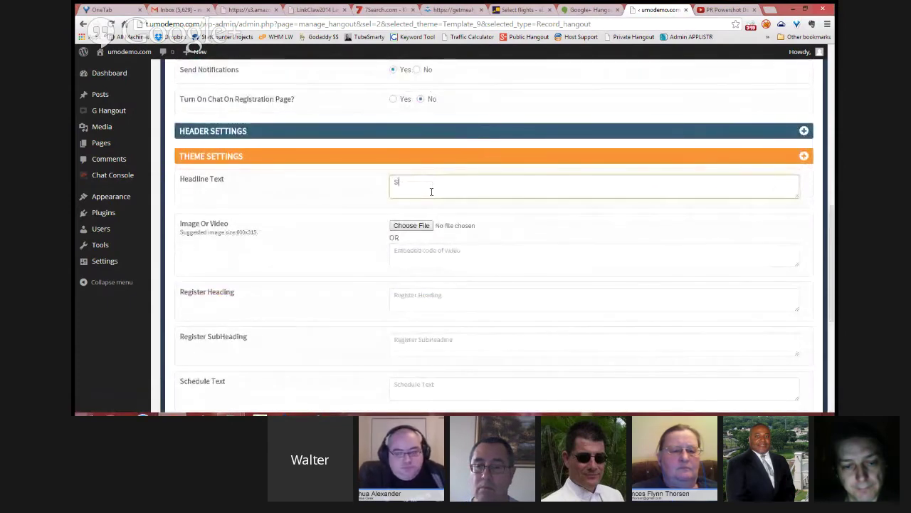
type("ign up to siew")
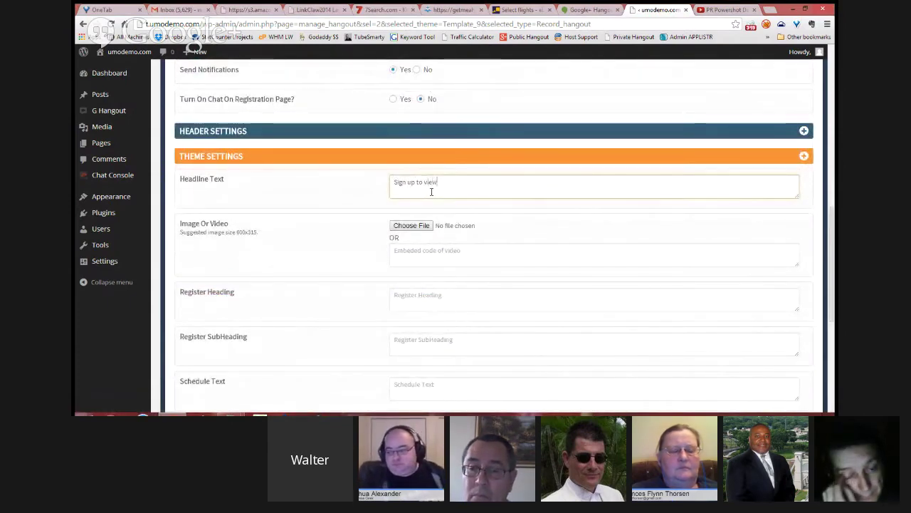
type(" our presentation")
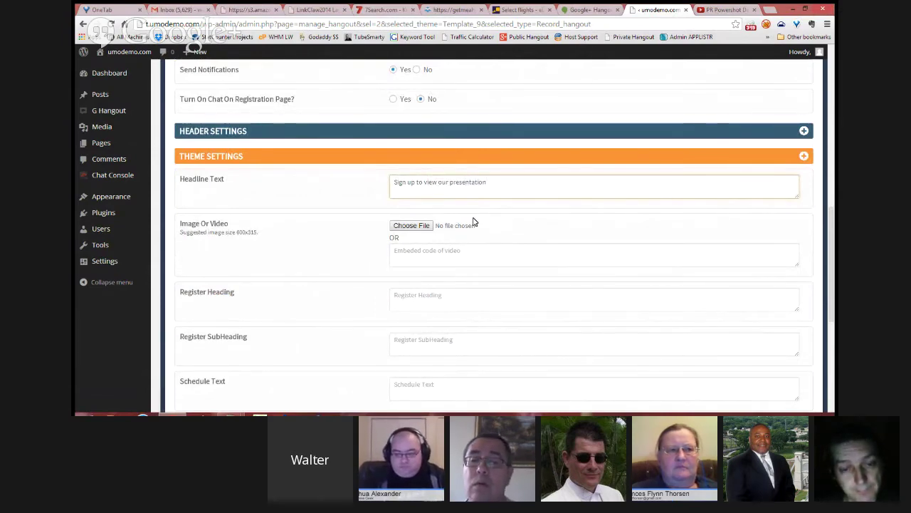
scroll(499, 257, "down", 5)
left_click(774, 340)
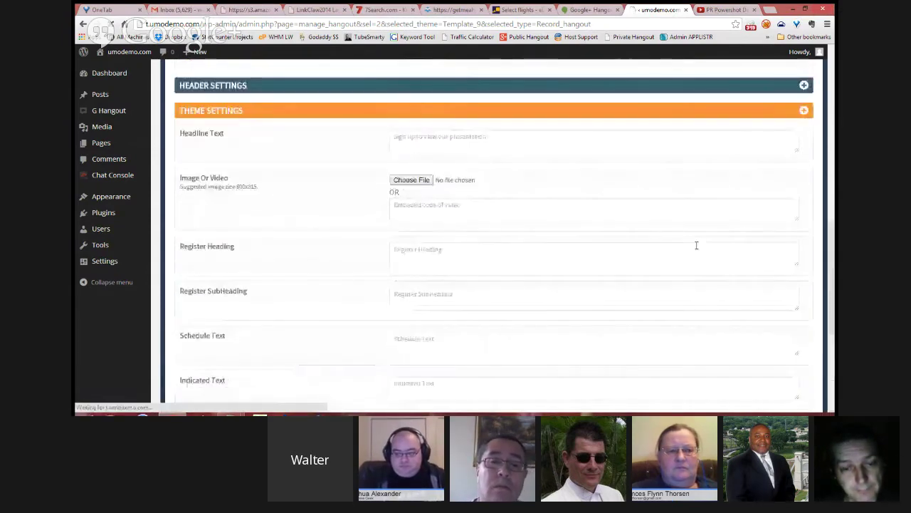
scroll(696, 245, "up", 2)
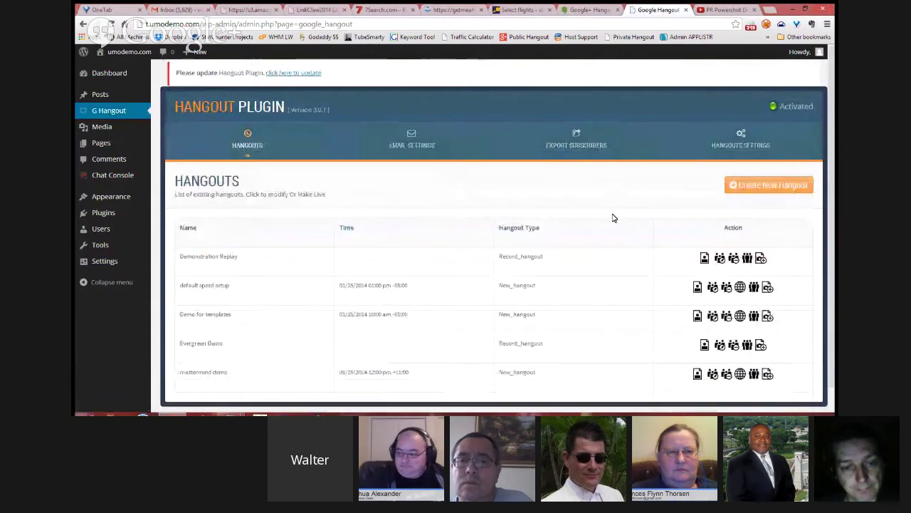
Step: Open the Demonstration Replay registration page and choose Today (23-01-2014) at 02.00PM
left_click(718, 259)
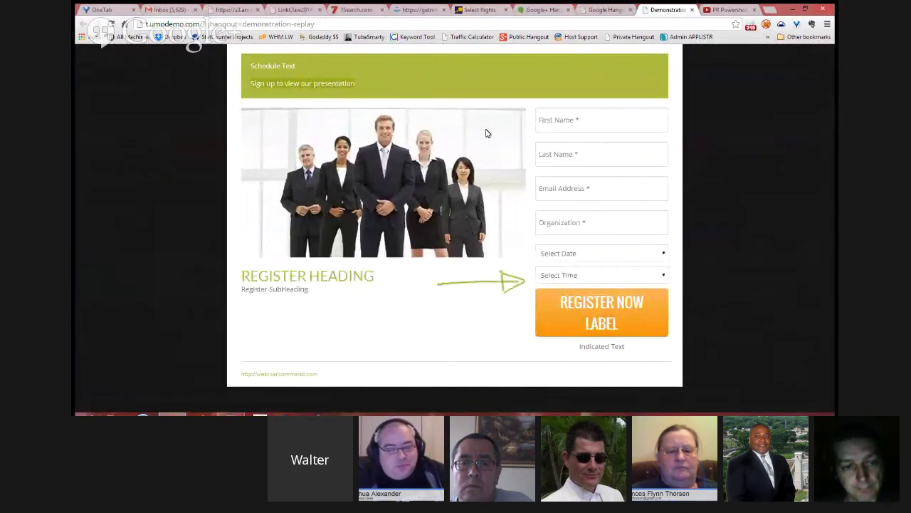
left_click(665, 255)
left_click(664, 274)
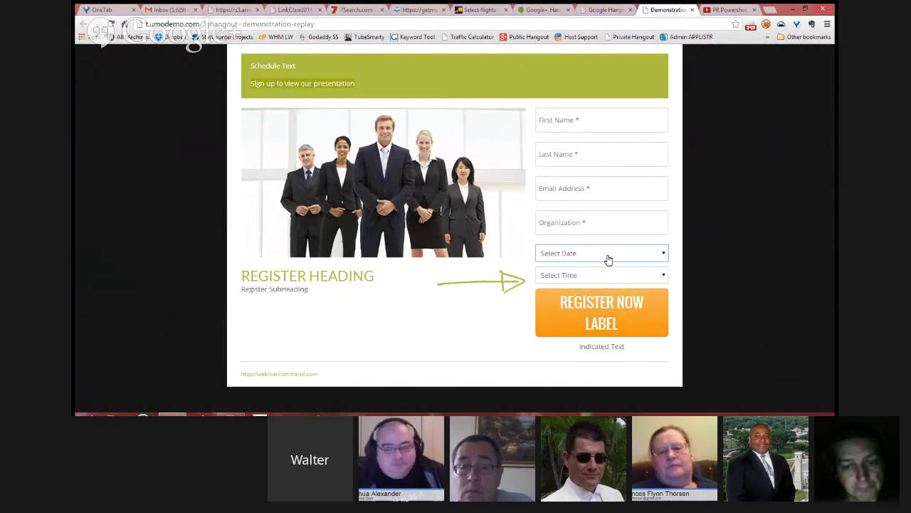
left_click(604, 258)
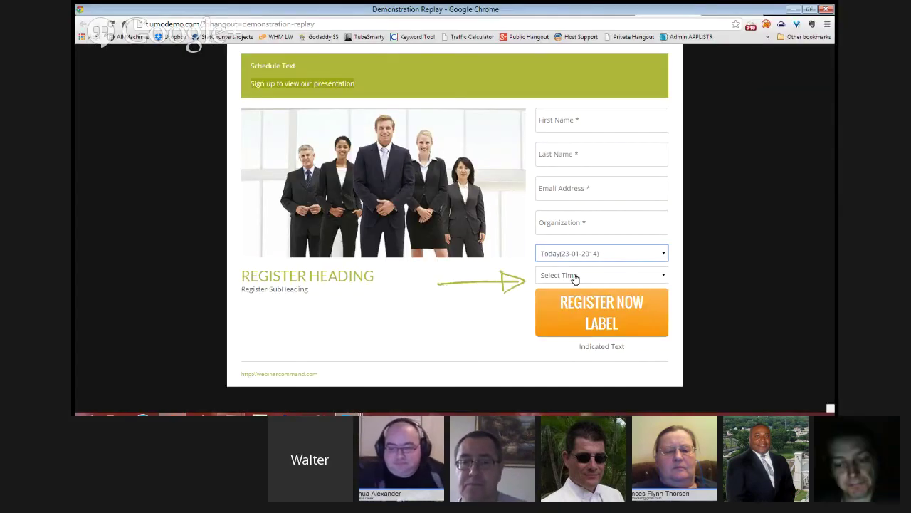
left_click(555, 279)
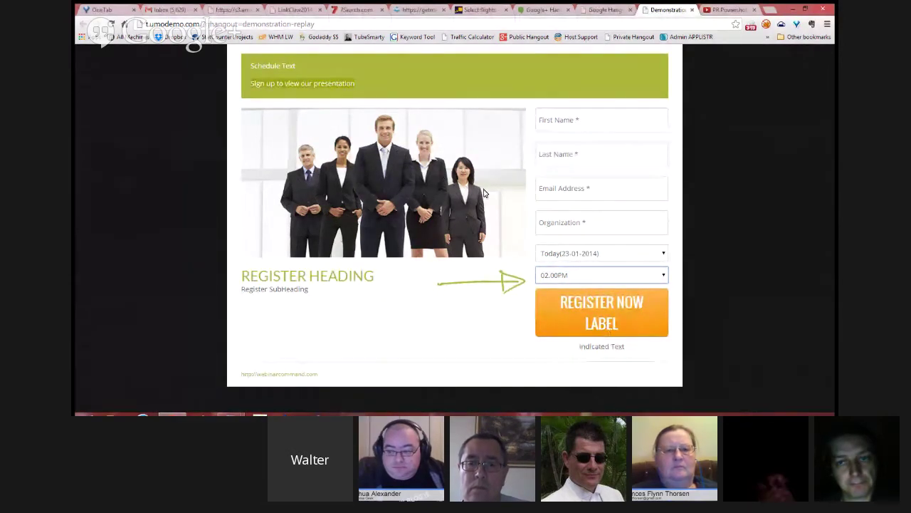
Step: Change the session time to Now (12.37AM)
left_click(586, 255)
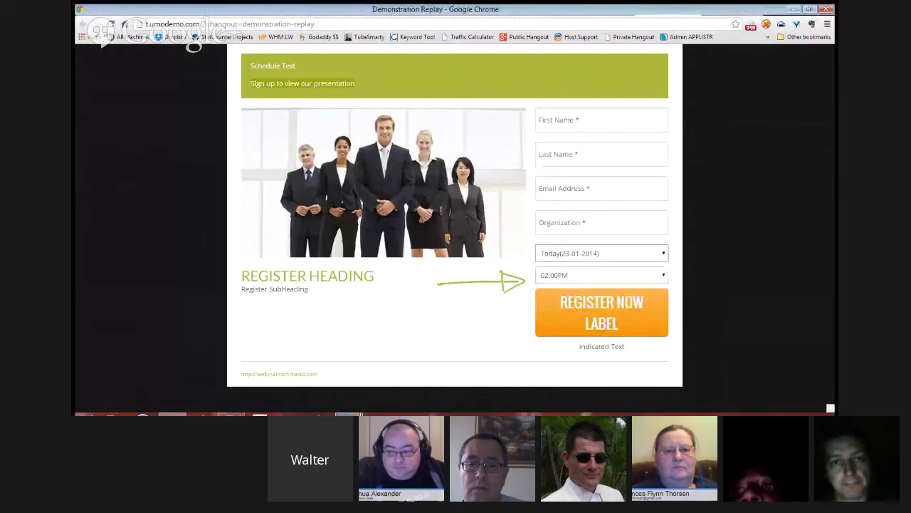
left_click(582, 277)
left_click(592, 173)
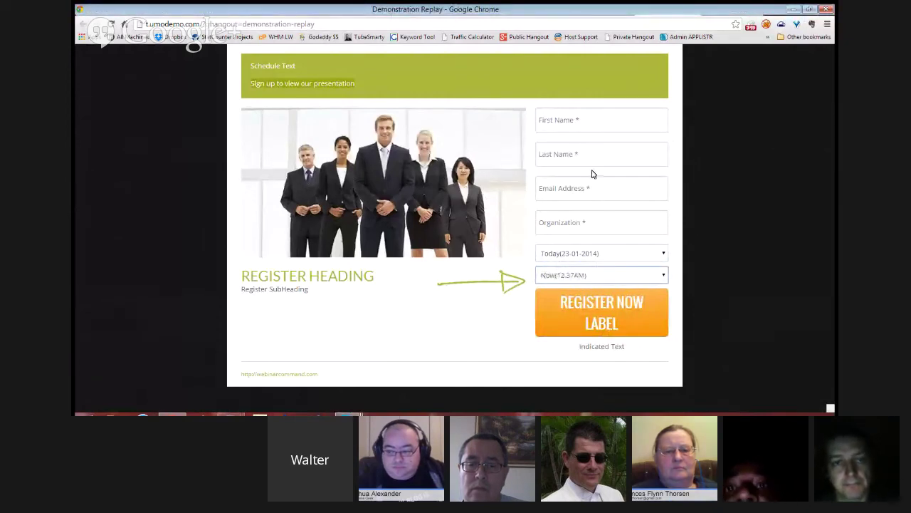
Step: Fill in the registrant's first name, last name, e-mail and organization website, then submit
left_click(585, 129)
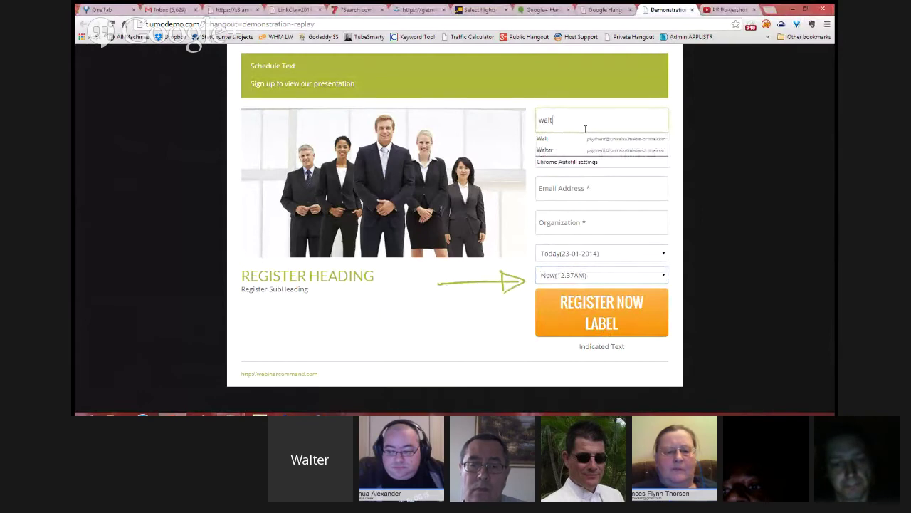
key("Tab")
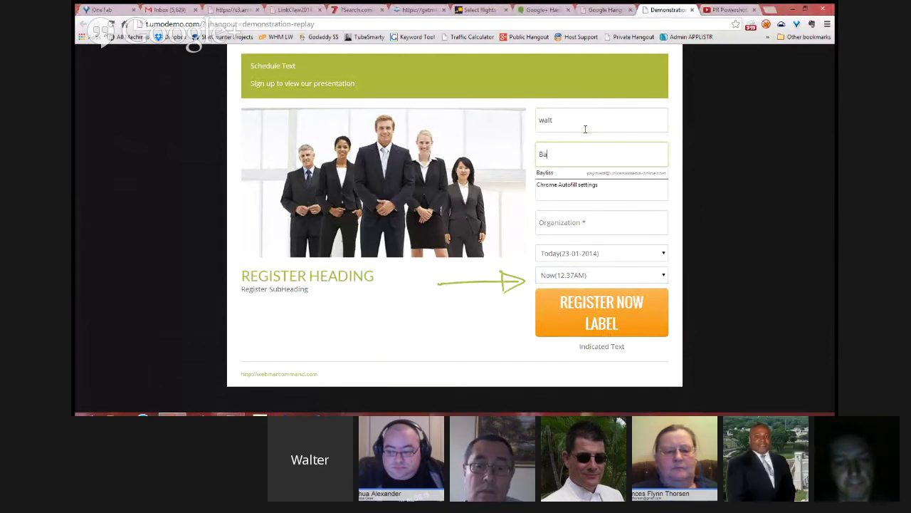
key("Tab")
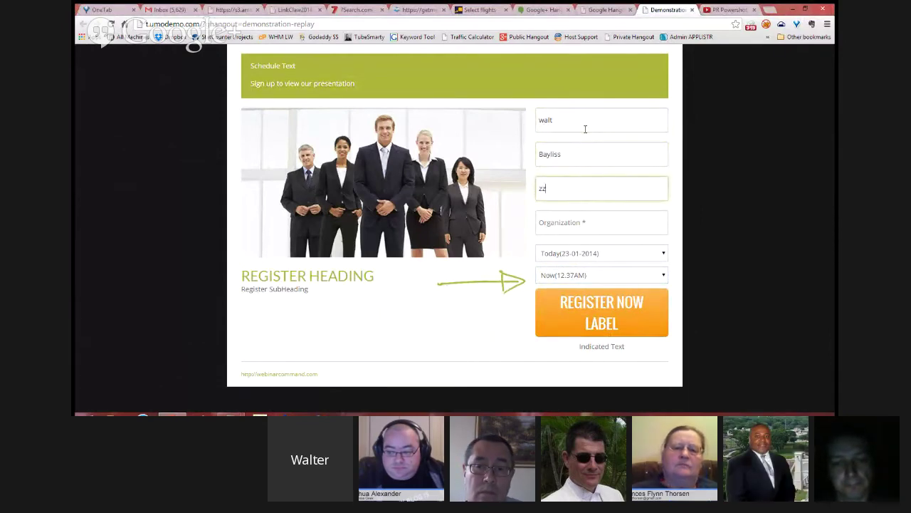
key("Tab")
type("zzumn")
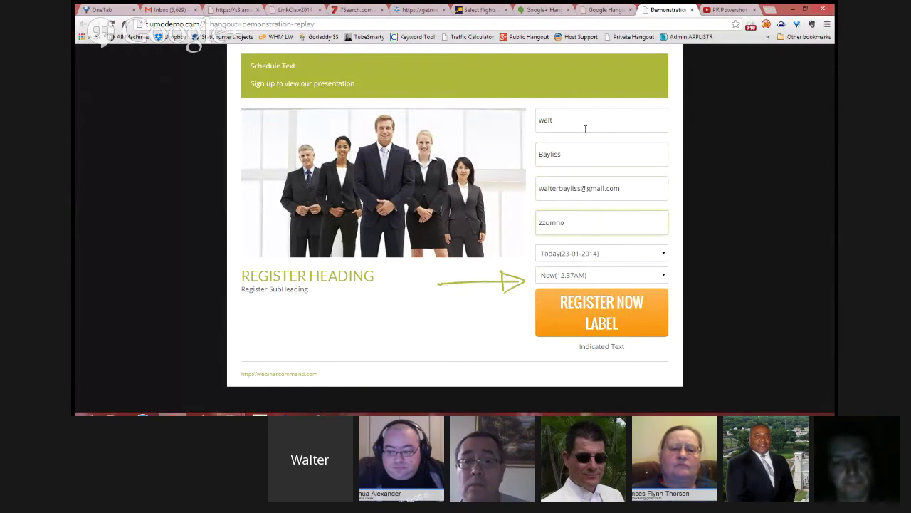
key("ctrl+a")
type("http://www.universalmedia-online.com")
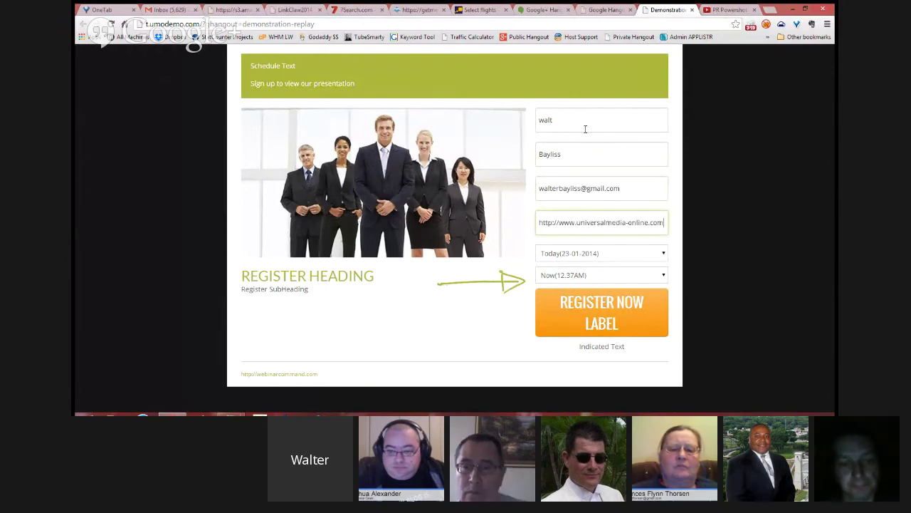
left_click(599, 307)
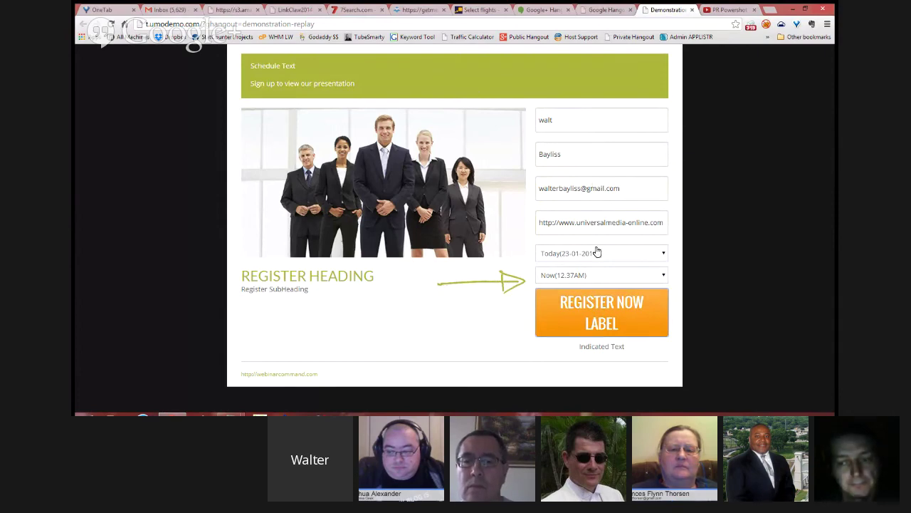
Step: Submit the registration to reach the thank-you page with iCal, Google and Outlook links
left_click(588, 316)
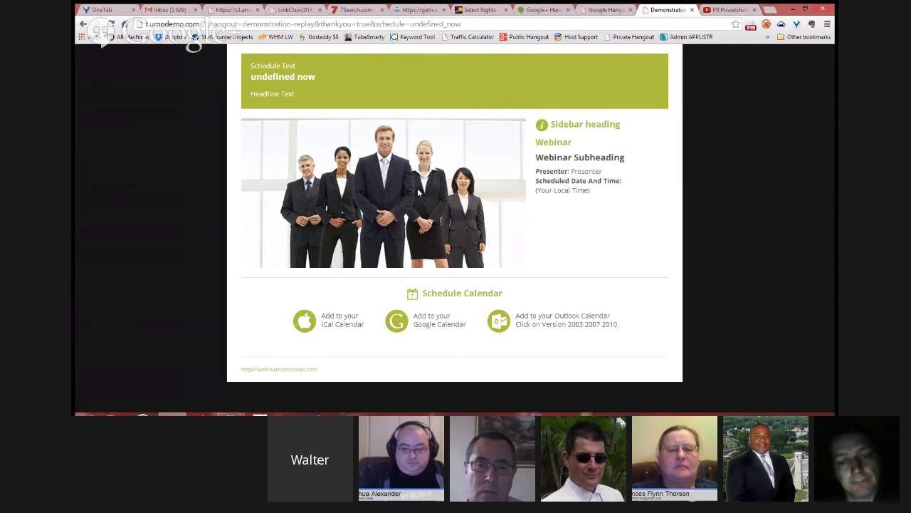
Step: Glance at the plugin's hangouts list in the admin, then bring the live Hangout call back to the front
left_click(602, 12)
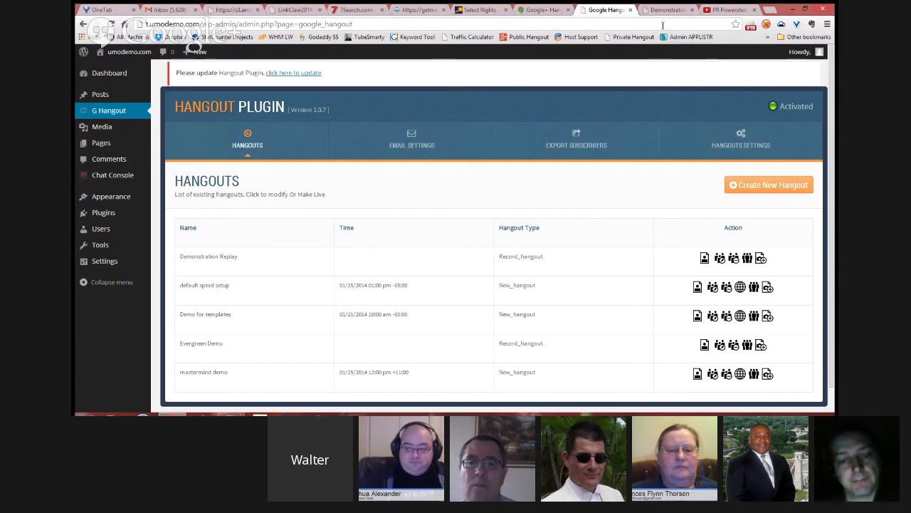
mouse_move(136, 230)
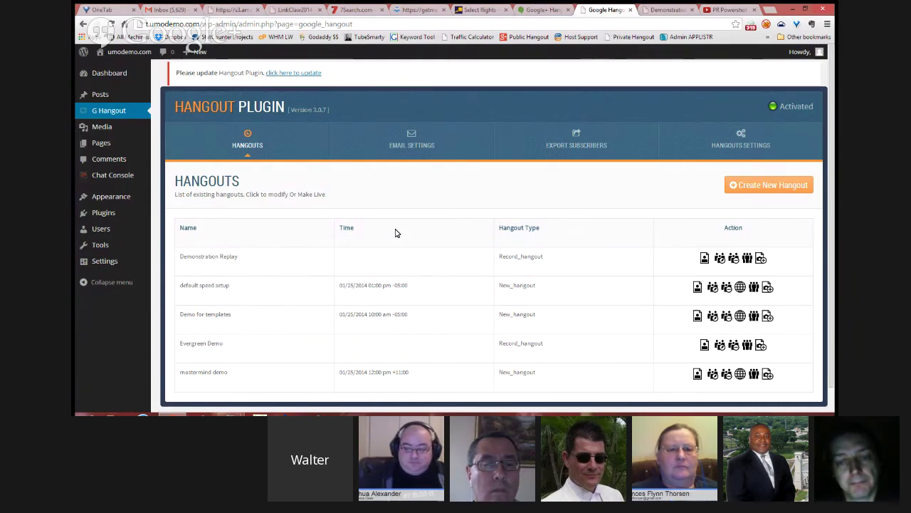
left_click(530, 10)
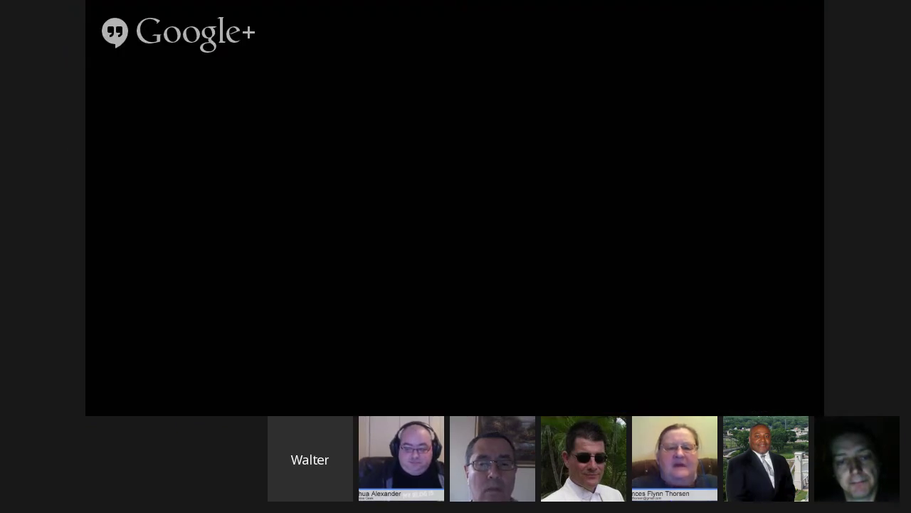